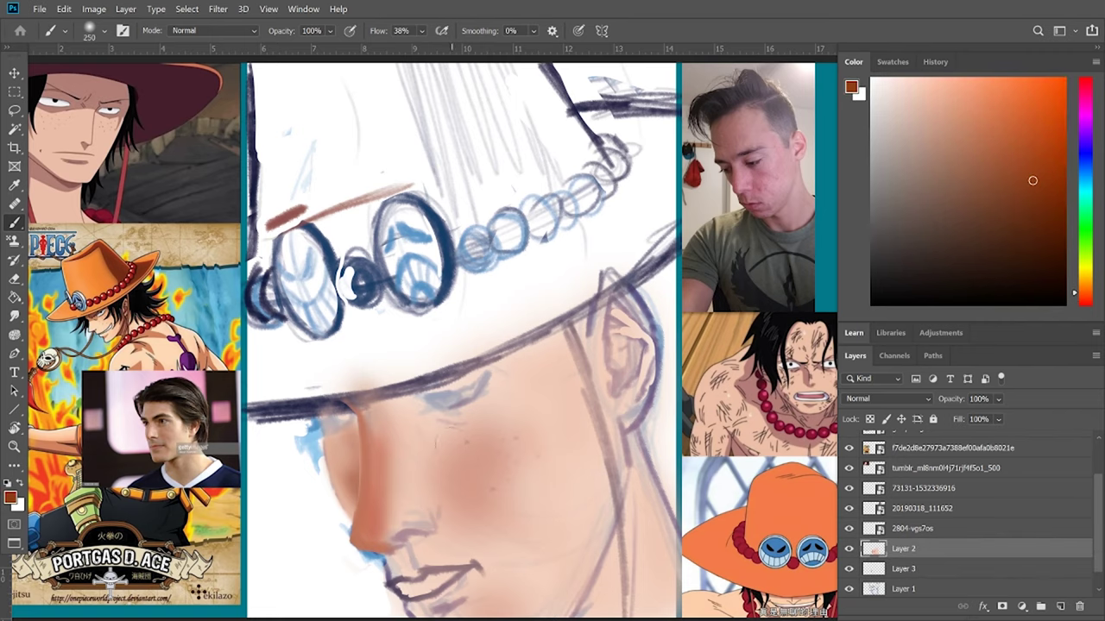
Shade the forehead, temple and chin in dark reddish brown with a large soft brush
drag(553, 363, 518, 483)
drag(517, 294, 380, 406)
scroll(434, 540, up, 1)
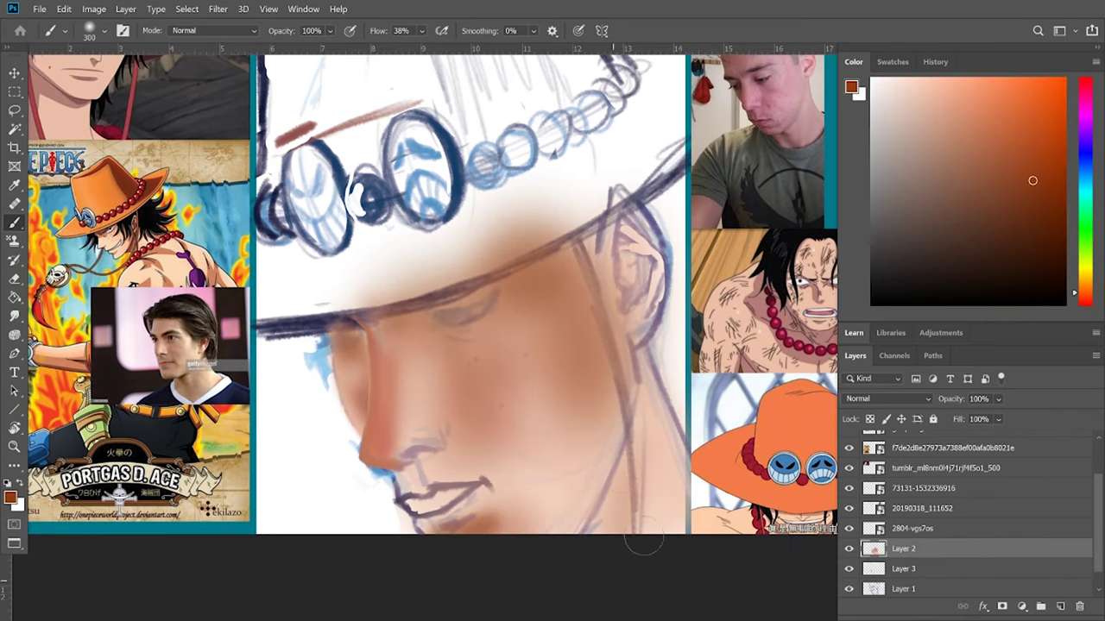
drag(435, 540, 389, 584)
Paint sampled skin tones along the nose bridge, the side of the neck and the area between nose and mouth
alt+click(380, 466)
drag(367, 466, 319, 371)
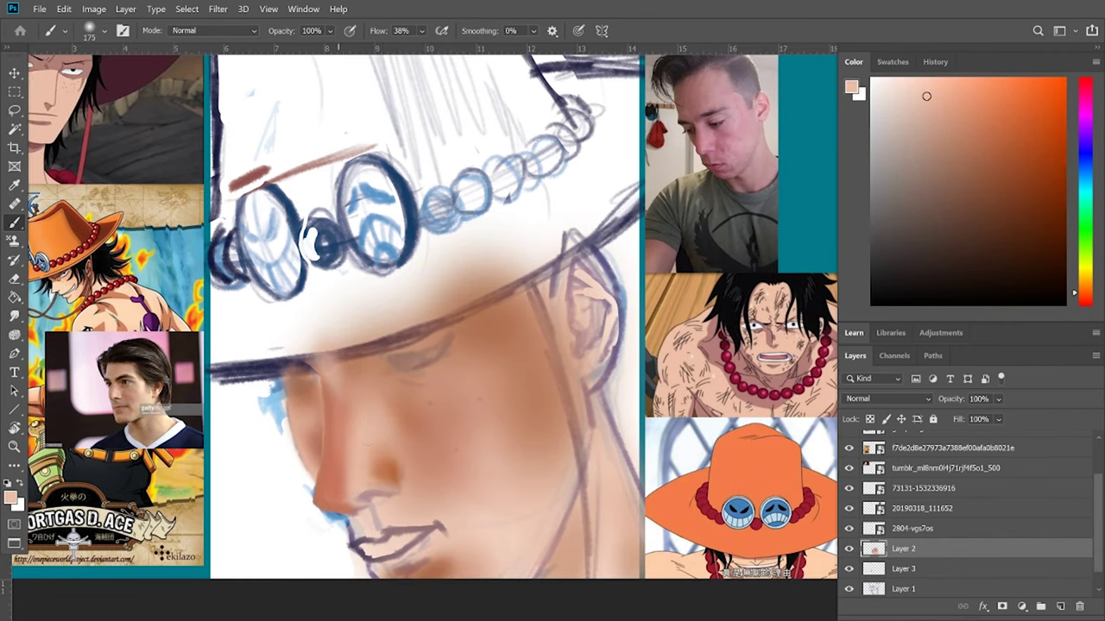
drag(570, 259, 630, 501)
alt+click(371, 406)
mouse_move(371, 401)
mouse_down()
mouse_move(379, 454)
mouse_move(367, 501)
mouse_up()
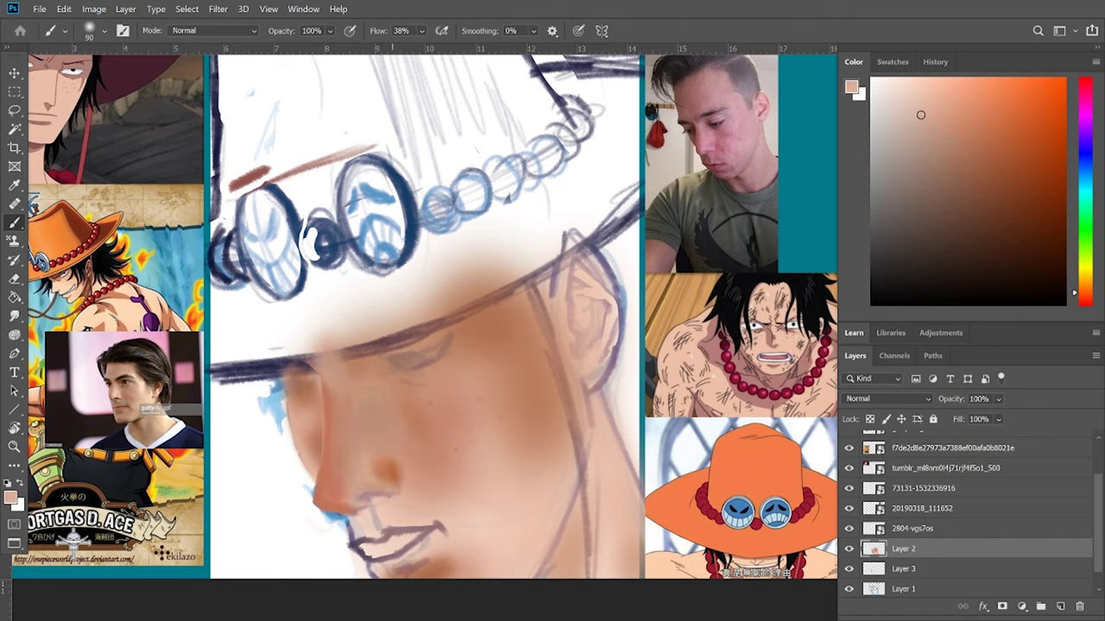
alt+click(376, 494)
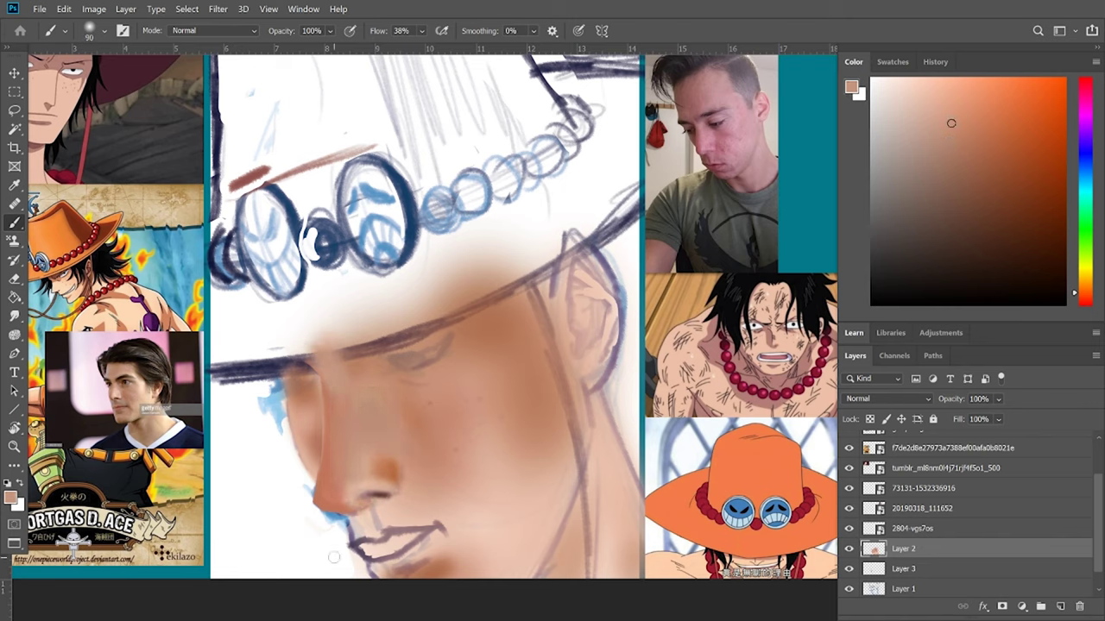
drag(355, 516, 351, 532)
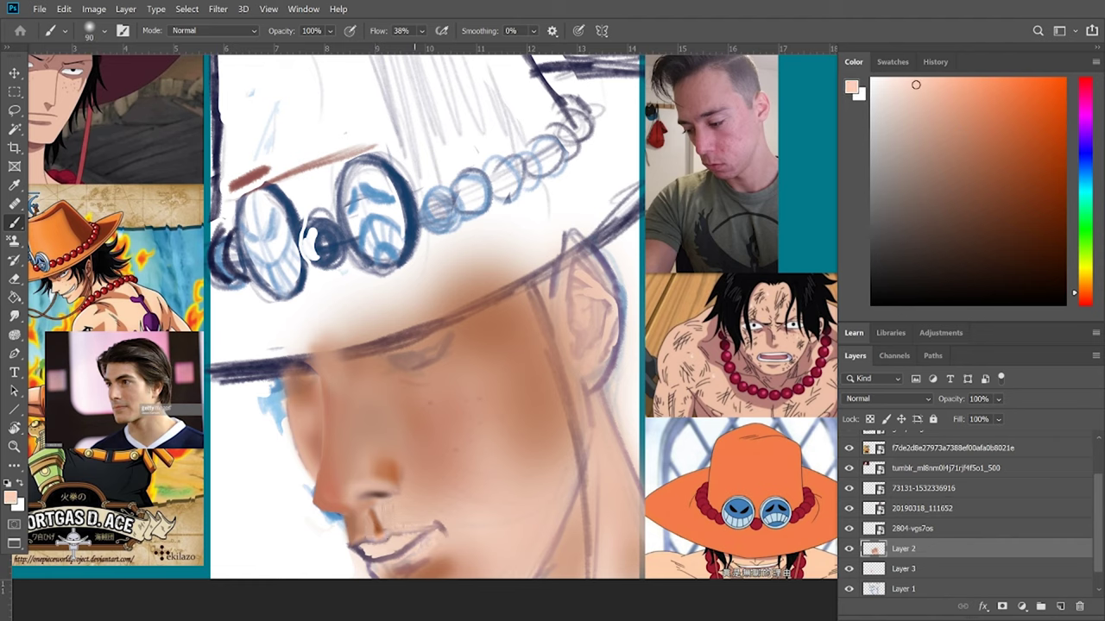
Blend the cheek and jaw with a sampled skin tone using a 500 px soft brush
alt+click(385, 567)
key(bracketright)
key(bracketright)
key(bracketright)
key(bracketright)
key(bracketright)
key(bracketright)
key(bracketright)
drag(484, 483, 535, 570)
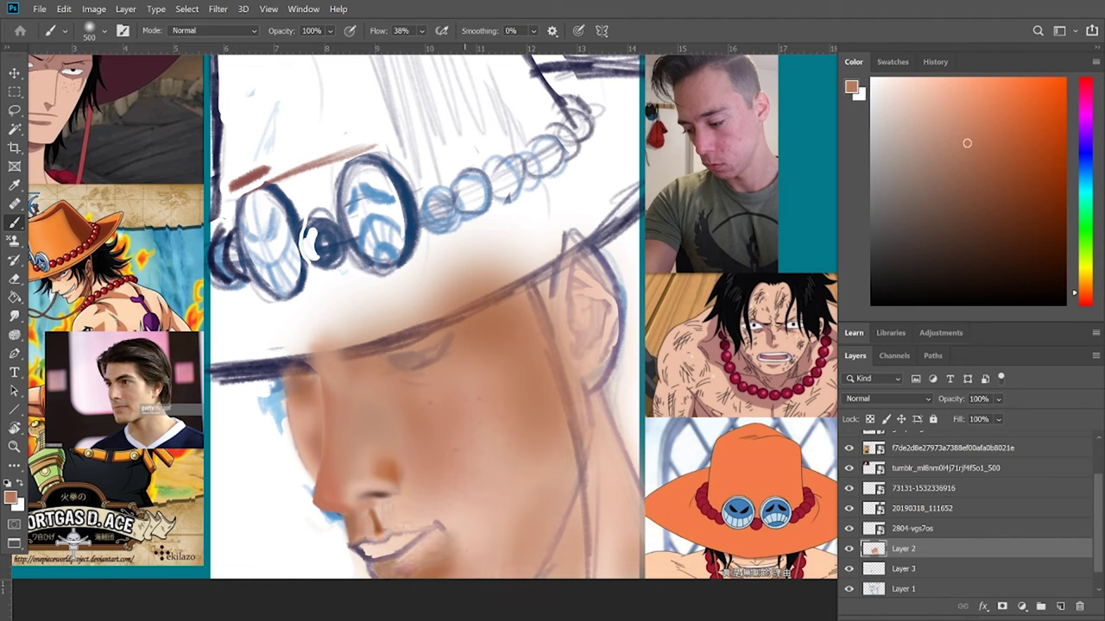
Paint the ear's inner shadow and the sketched hairline in front of it with a smaller brush in a sampled skin tone
key(bracketleft)
key(bracketleft)
key(bracketleft)
key(bracketleft)
key(bracketleft)
key(bracketleft)
alt+click(595, 285)
drag(596, 267, 600, 345)
mouse_move(552, 250)
mouse_down()
mouse_move(583, 336)
mouse_move(611, 367)
mouse_move(570, 505)
mouse_up()
Cover the sketch lines on the ear's upper rim and outer edge with sampled skin tones
key(bracketright)
key(bracketright)
key(bracketright)
key(bracketright)
key(bracketright)
alt+click(583, 379)
drag(548, 238, 552, 289)
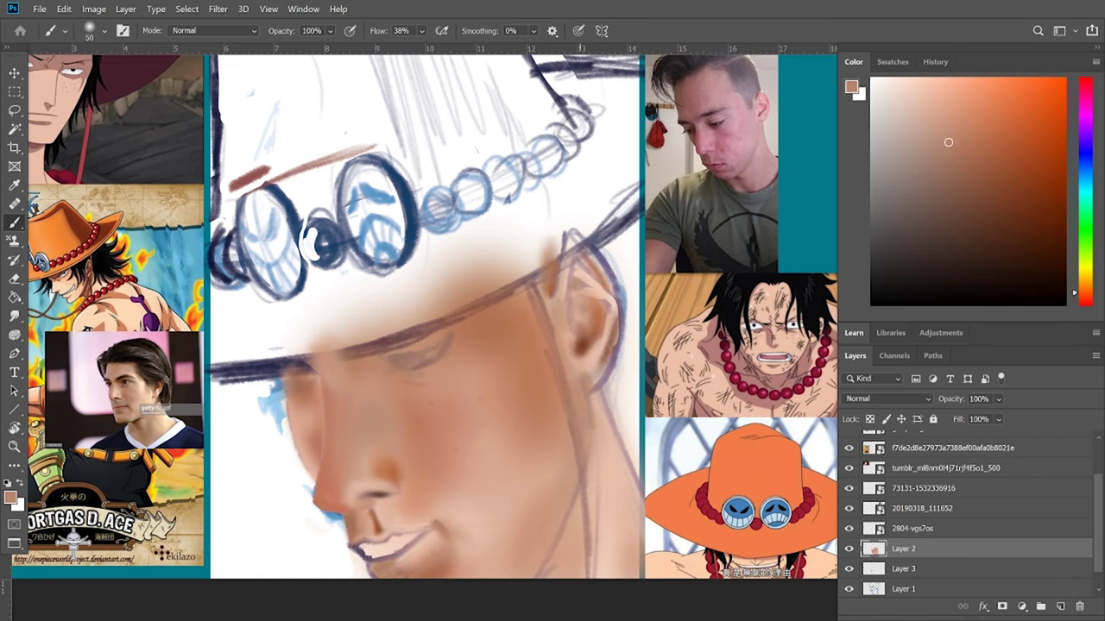
drag(552, 246, 574, 315)
drag(569, 246, 619, 302)
drag(604, 259, 617, 389)
alt+click(587, 328)
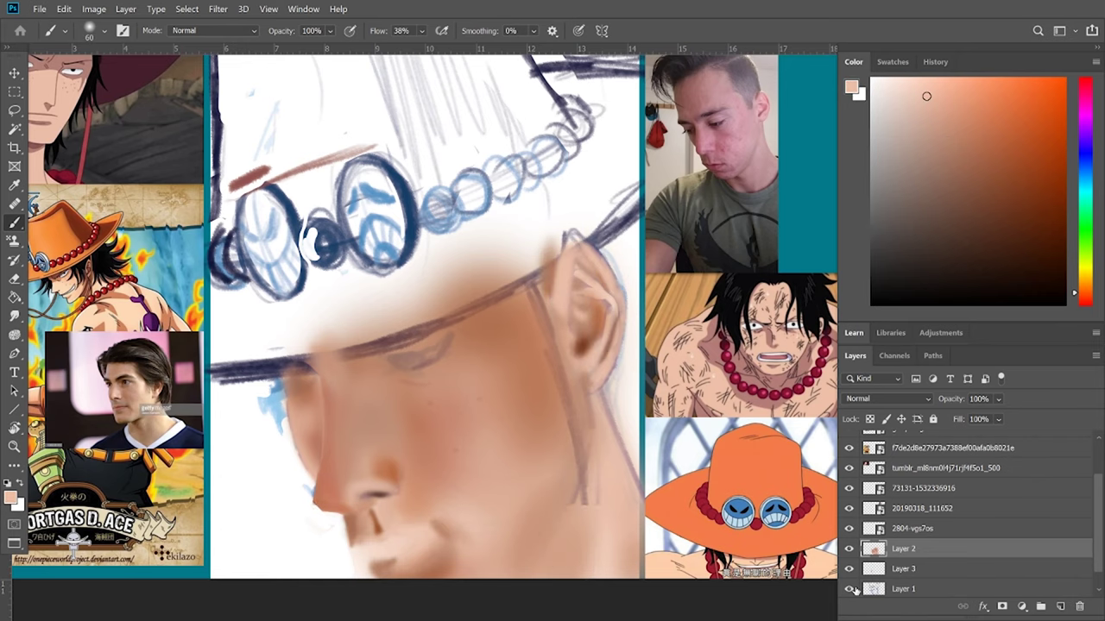
Paint the lips in muted dark red over the sketched mouth with a 35 px soft brush
key(bracketleft)
key(bracketleft)
key(bracketleft)
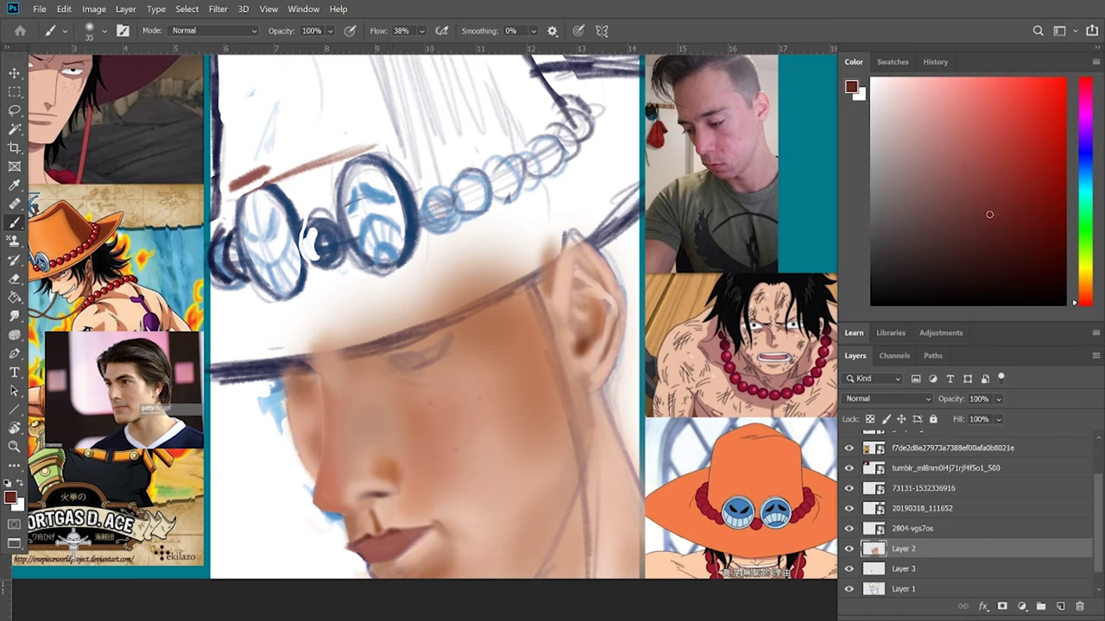
key(ctrl+minus)
key(ctrl+minus)
key(ctrl+minus)
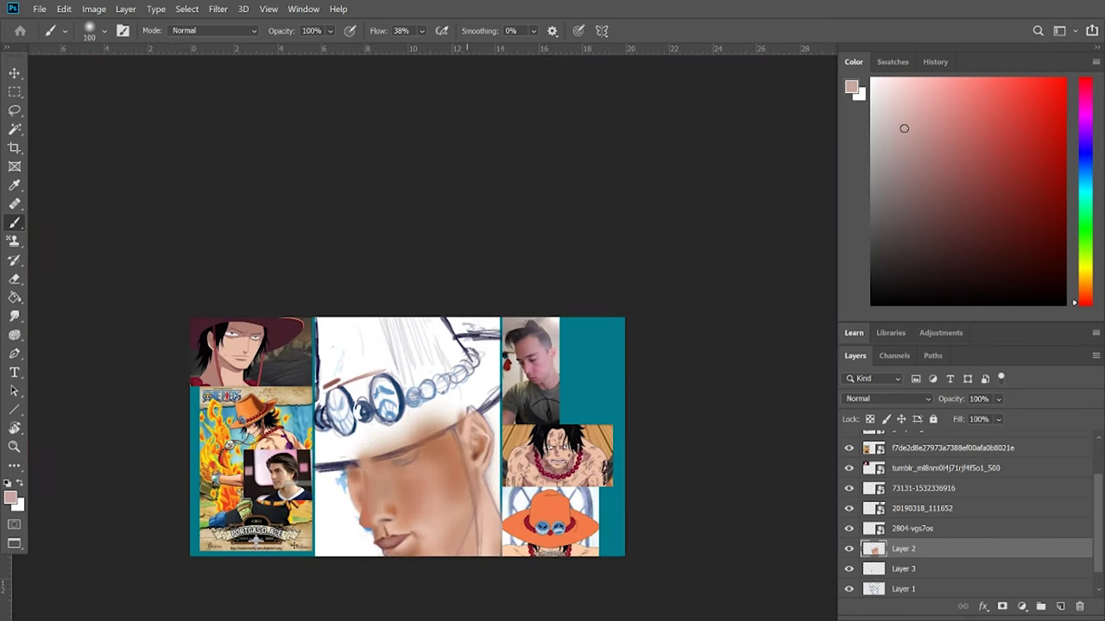
Refine the lips with a lighter pink using a 25 px soft brush
key(ctrl+plus)
key(ctrl+plus)
key(ctrl+plus)
key(bracketleft)
key(bracketleft)
key(bracketleft)
key(bracketleft)
key(bracketleft)
key(bracketleft)
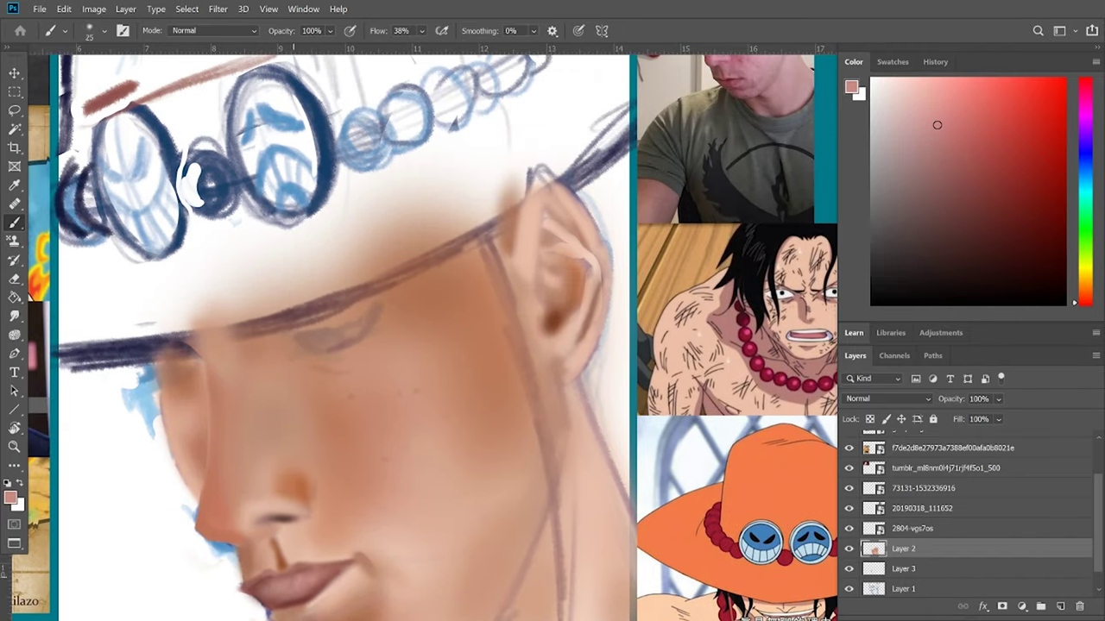
Soften the shading across the cheek and jaw with a sampled brown and a 400 px soft brush
key(bracketright)
key(bracketright)
key(bracketright)
key(bracketright)
key(bracketright)
key(bracketright)
key(bracketright)
key(bracketright)
key(bracketright)
key(bracketright)
key(bracketright)
key(bracketright)
scroll(345, 336, down, 1)
key(ctrl+minus)
key(ctrl+minus)
key(ctrl+minus)
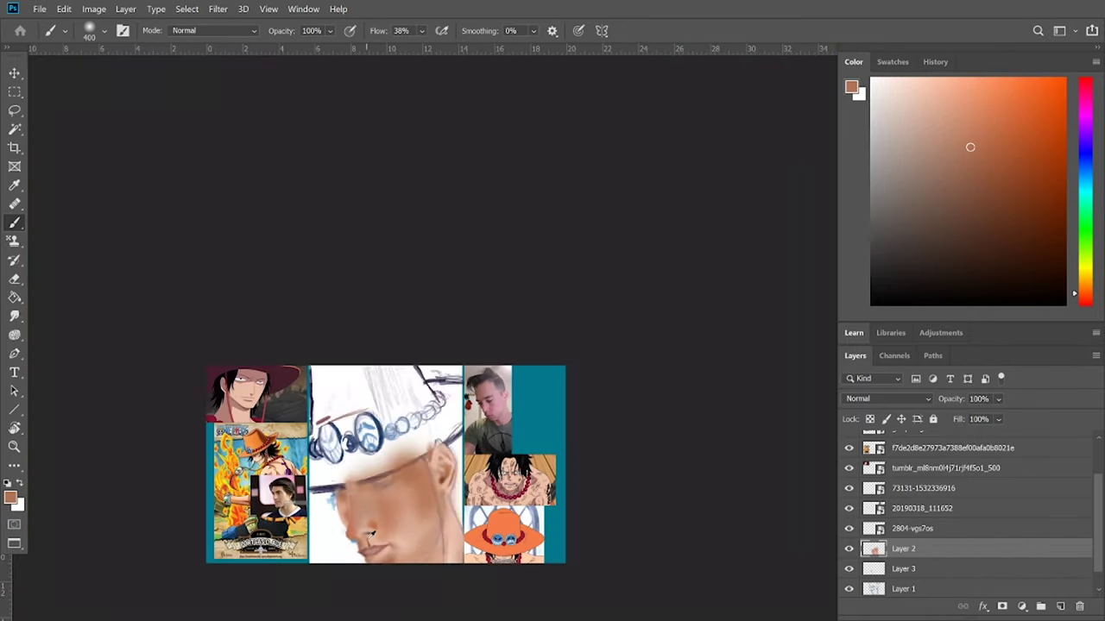
Shade the neck below the ear with sampled skin tones using a 150 px soft brush
key(ctrl+plus)
key(ctrl+plus)
key(bracketright)
key(bracketright)
key(bracketright)
key(bracketright)
key(bracketright)
key(ctrl+plus)
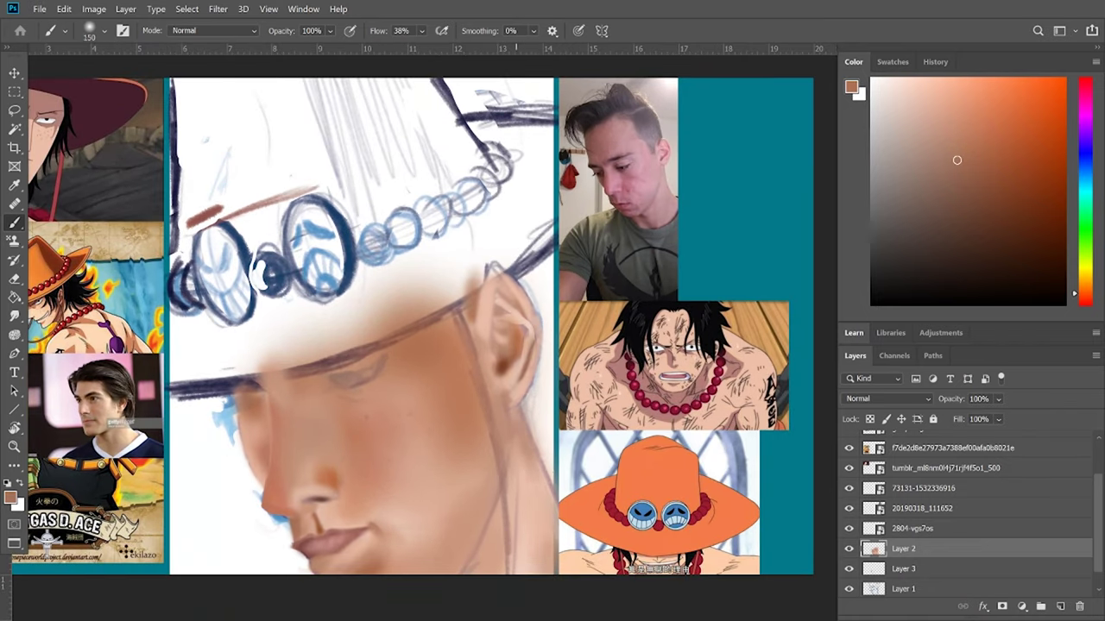
key(f)
key(f)
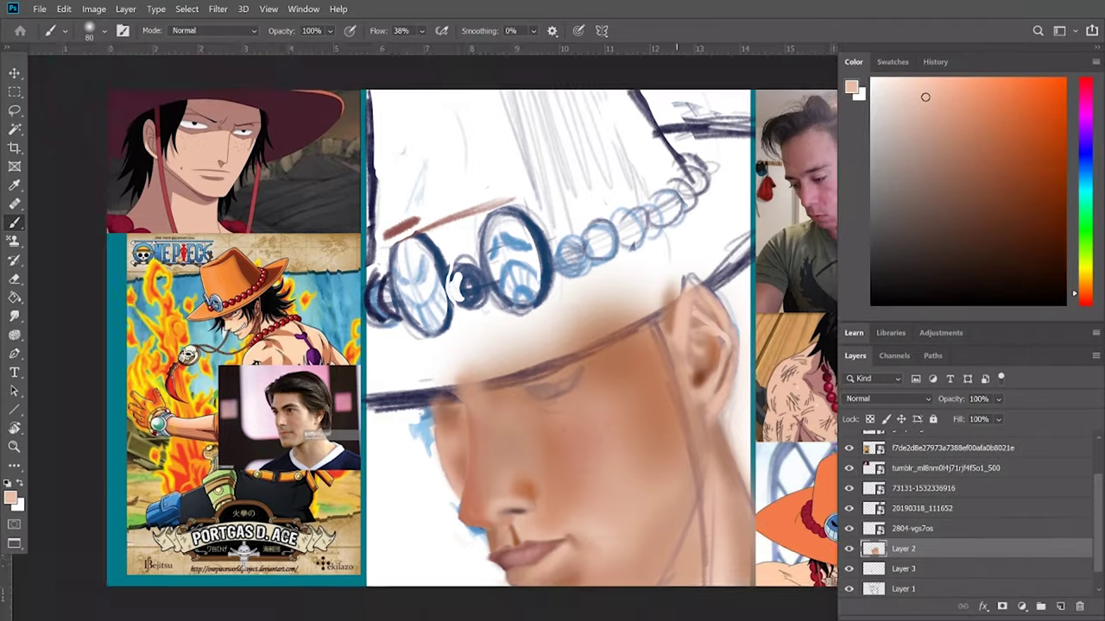
Touch up the skin between the nose and the upper lip with a 20 px brush in a sampled tone
key(ctrl+plus)
scroll(397, 563, up, 4)
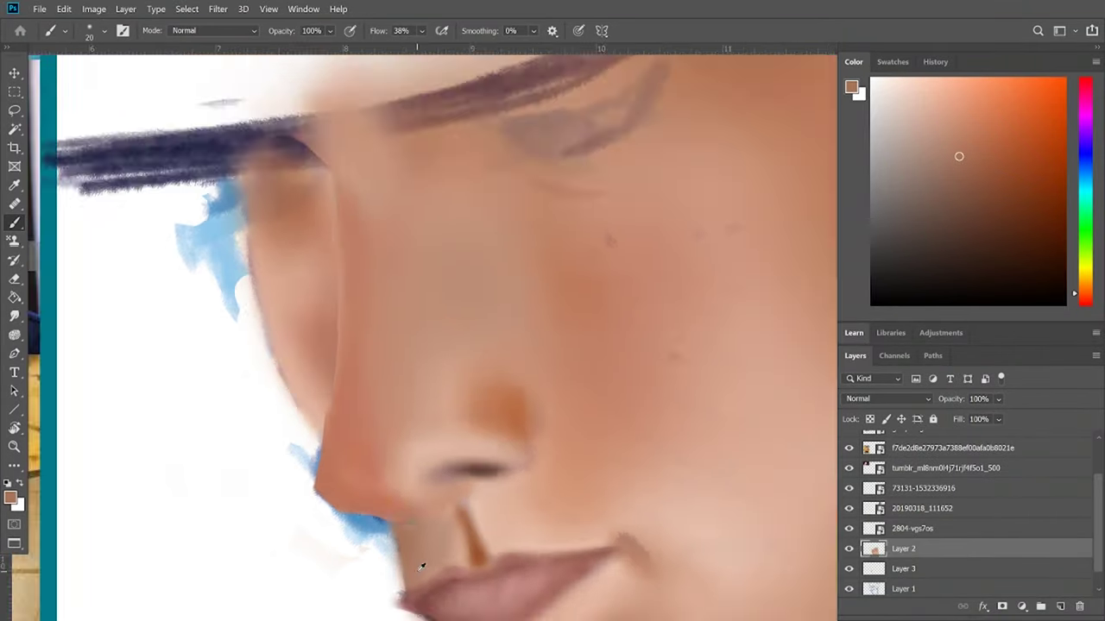
key(bracketright)
key(ctrl+0)
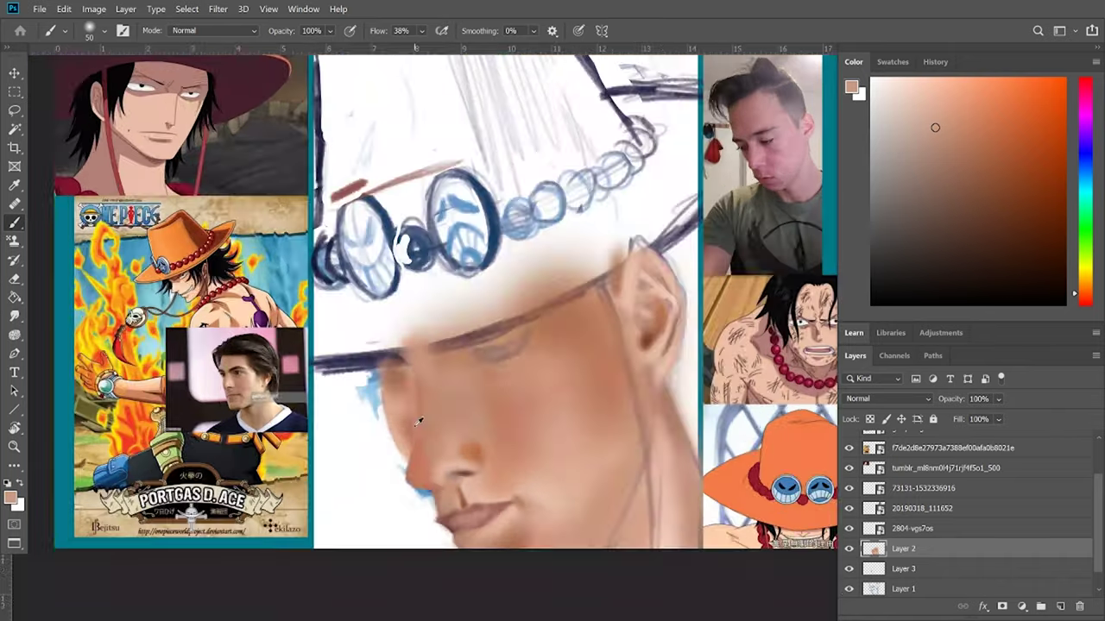
With the Layer 1 sketch hidden, fill the gap below the nose tip on Layer 3 in skin tone
key(ctrl+plus)
key(ctrl+plus)
key(ctrl+plus)
key(ctrl+0)
key(ctrl+plus)
key(ctrl+plus)
key(ctrl+plus)
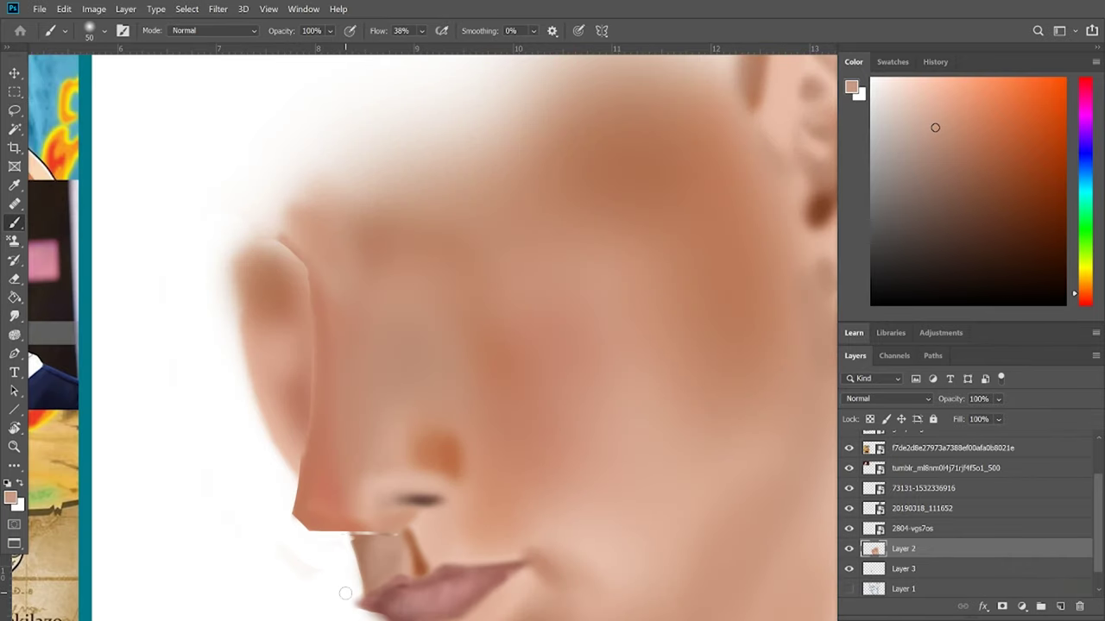
drag(345, 593, 325, 532)
key(alt+bracketleft)
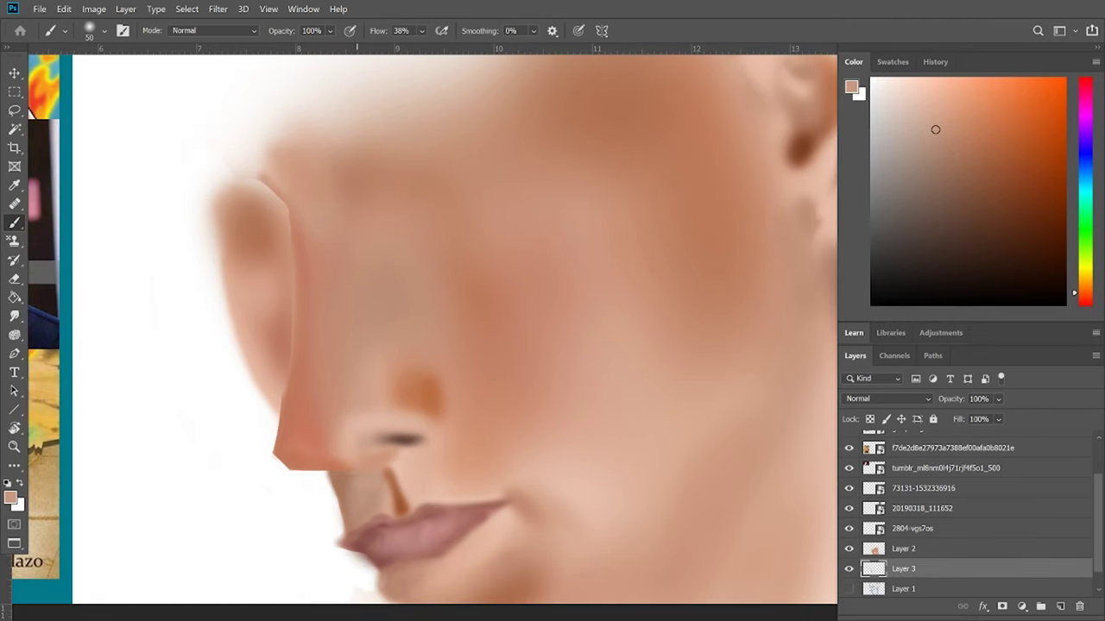
With the Layer 1 sketch shown again, paint the near eyelid's shadow under the hat brim on Layer 2 in a sampled brown
key(alt+bracketright)
key(ctrl+0)
key(ctrl+plus)
key(ctrl+plus)
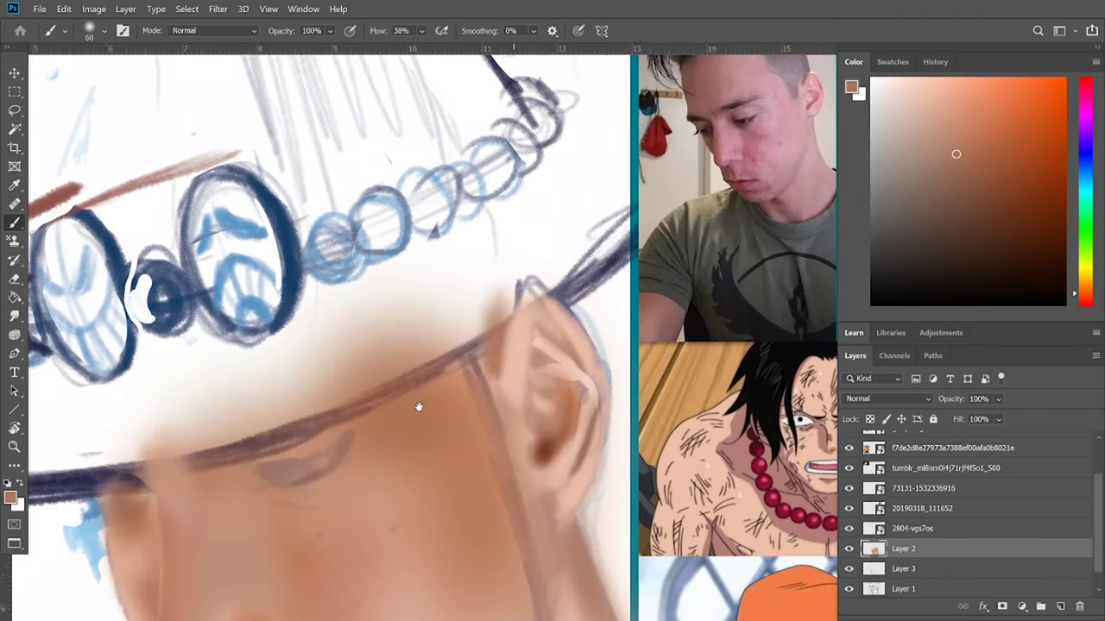
key(bracketleft)
key(bracketleft)
alt+click(285, 449)
drag(255, 462, 311, 449)
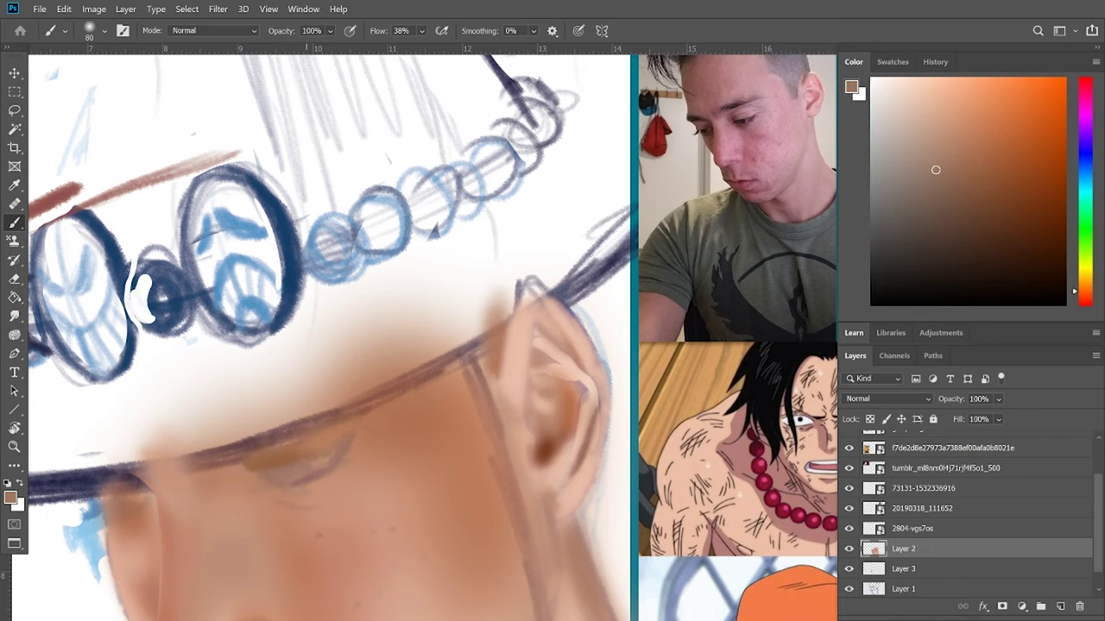
Shade the skin beneath the near eye with sampled browns
alt+click(288, 496)
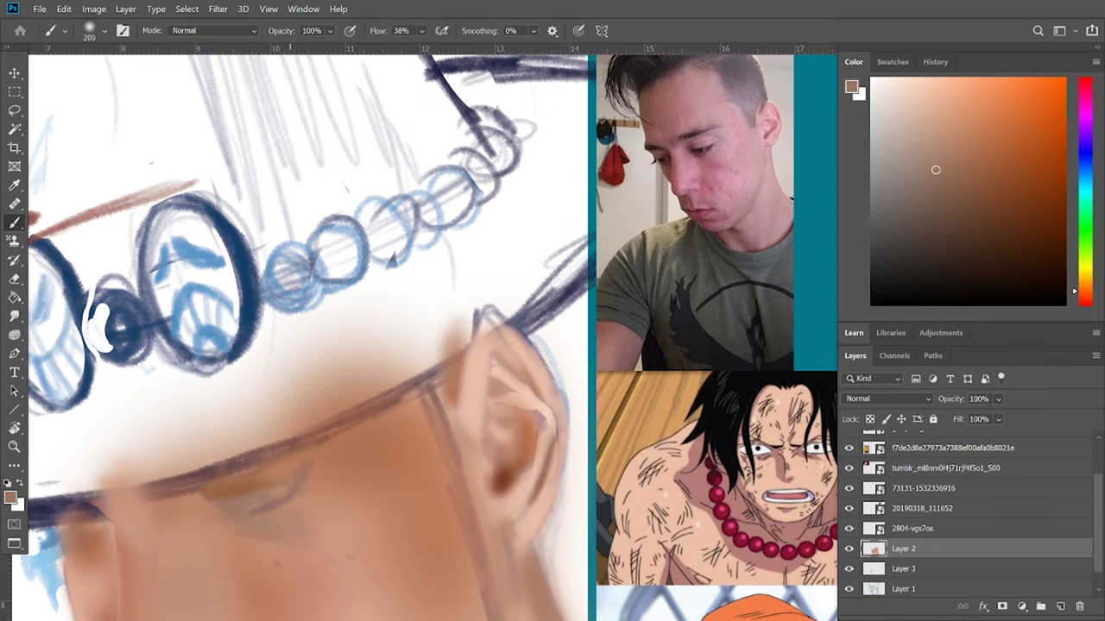
alt+click(319, 521)
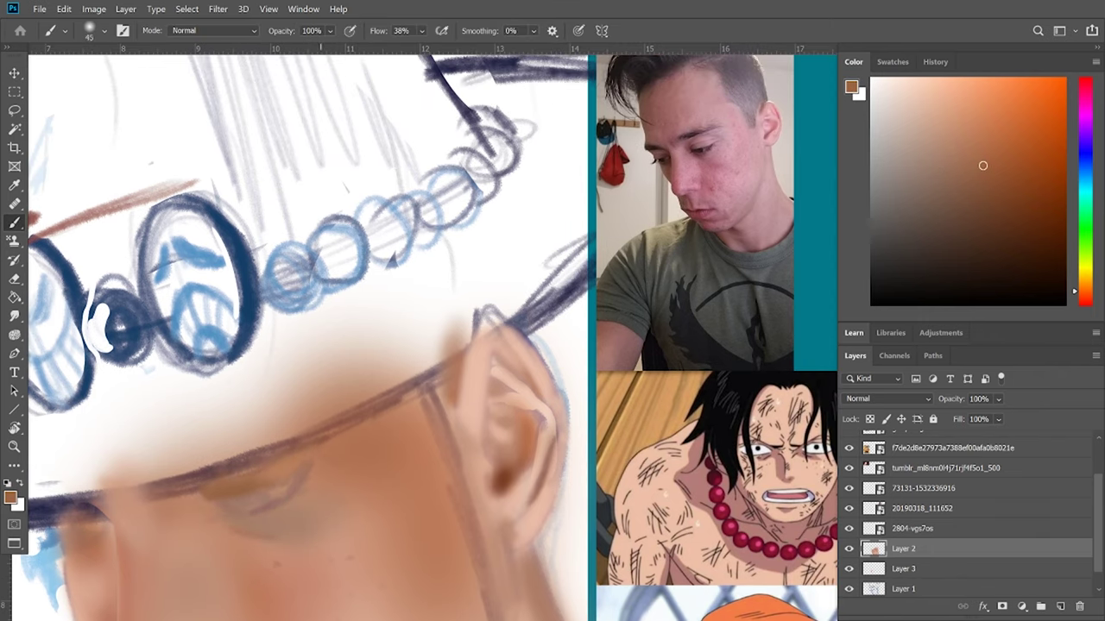
alt+click(250, 523)
Paint the near eye's white and dark iris with a small soft brush
key(bracketright)
key(bracketright)
key(bracketright)
key(bracketright)
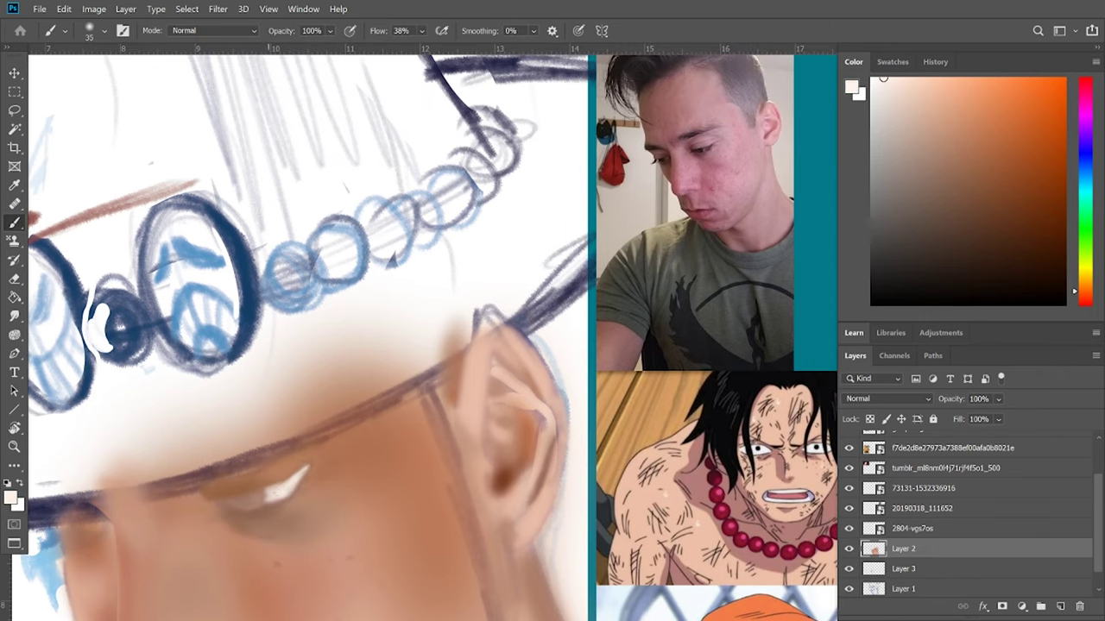
mouse_move(223, 508)
mouse_down()
mouse_move(257, 504)
mouse_move(243, 550)
mouse_move(268, 466)
mouse_up()
scroll(290, 526, down, 2)
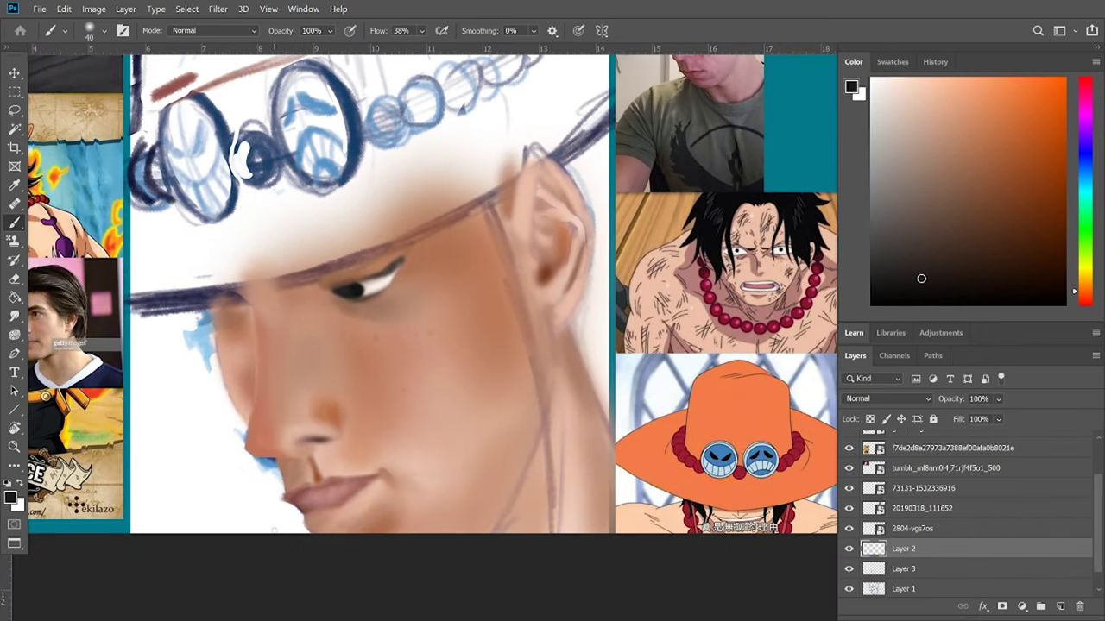
Refine the front edge of the lips on Layer 2 with a sampled skin tone and the Eraser
alt+click(298, 507)
key([)
mouse_move(285, 501)
mouse_down()
mouse_move(304, 500)
mouse_move(300, 508)
mouse_up()
key(e)
scroll(380, 328, up, 1)
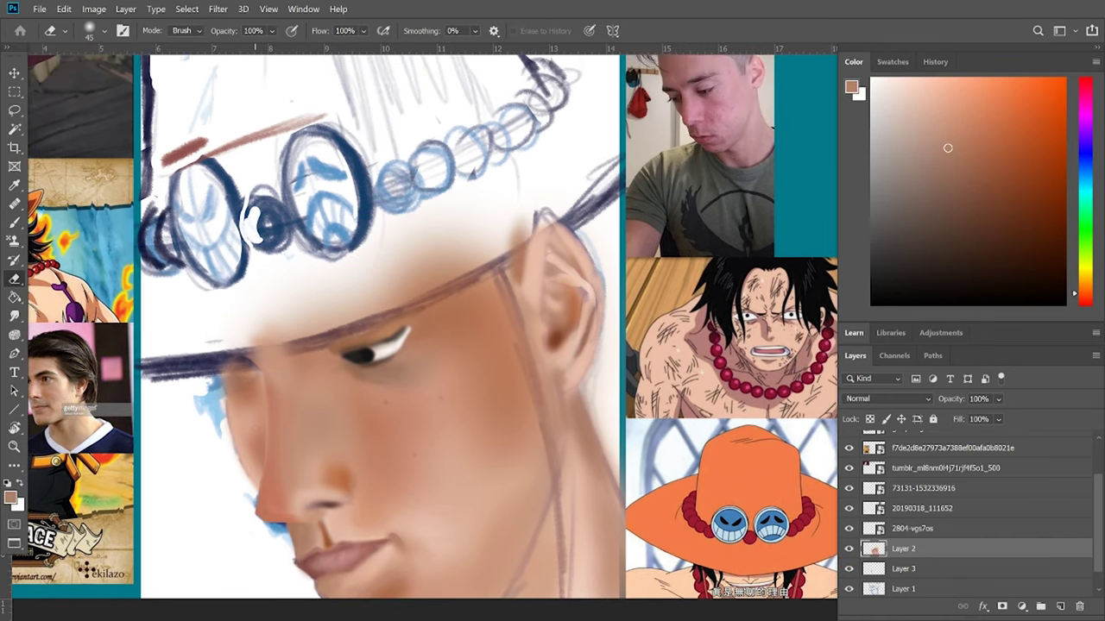
Paint off-white for the far eye below the hat brim on Layer 3
key(b)
key(alt+[)
key([)
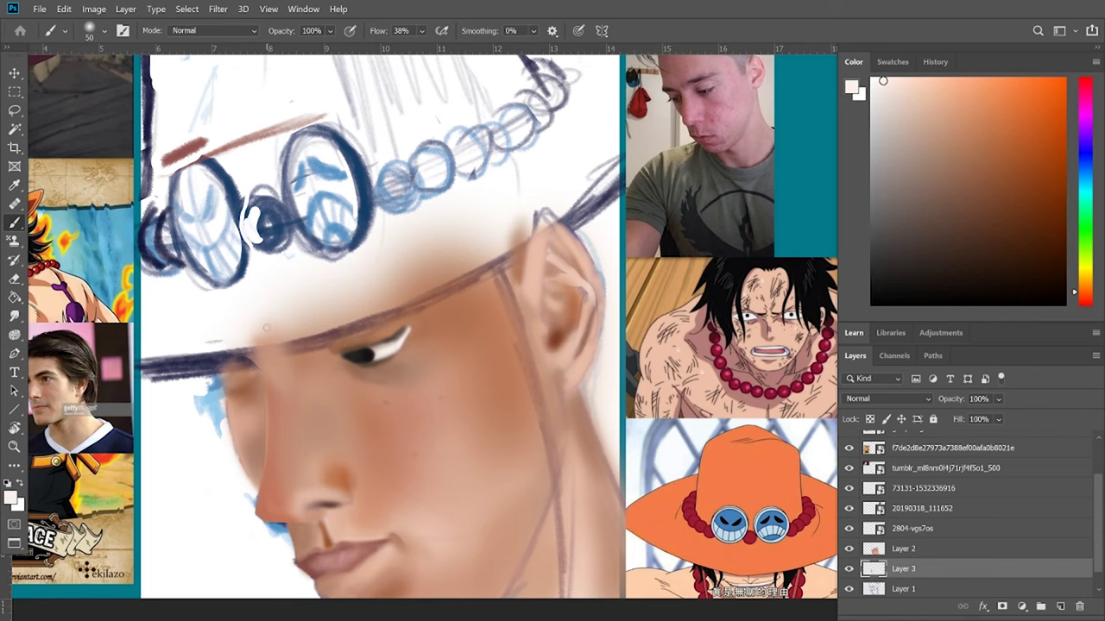
alt+click(243, 373)
drag(226, 384, 250, 371)
Erase the skin paint covering the far eye on Layer 2 with a 45 px soft Eraser
right_click(227, 377)
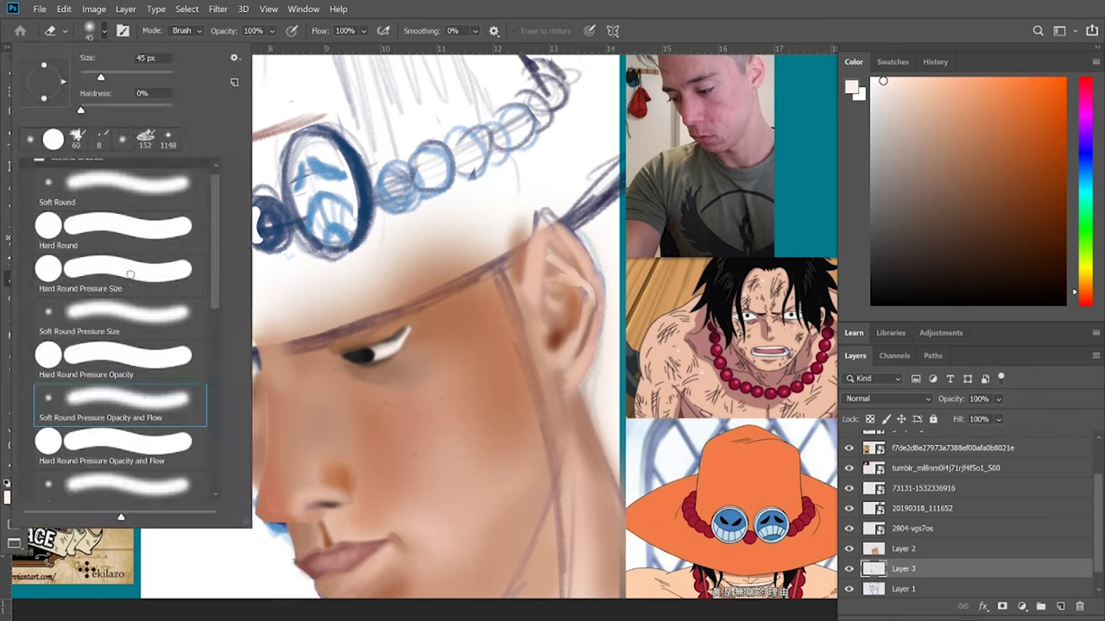
alt+click(226, 380)
key(ctrl+z)
key(alt+])
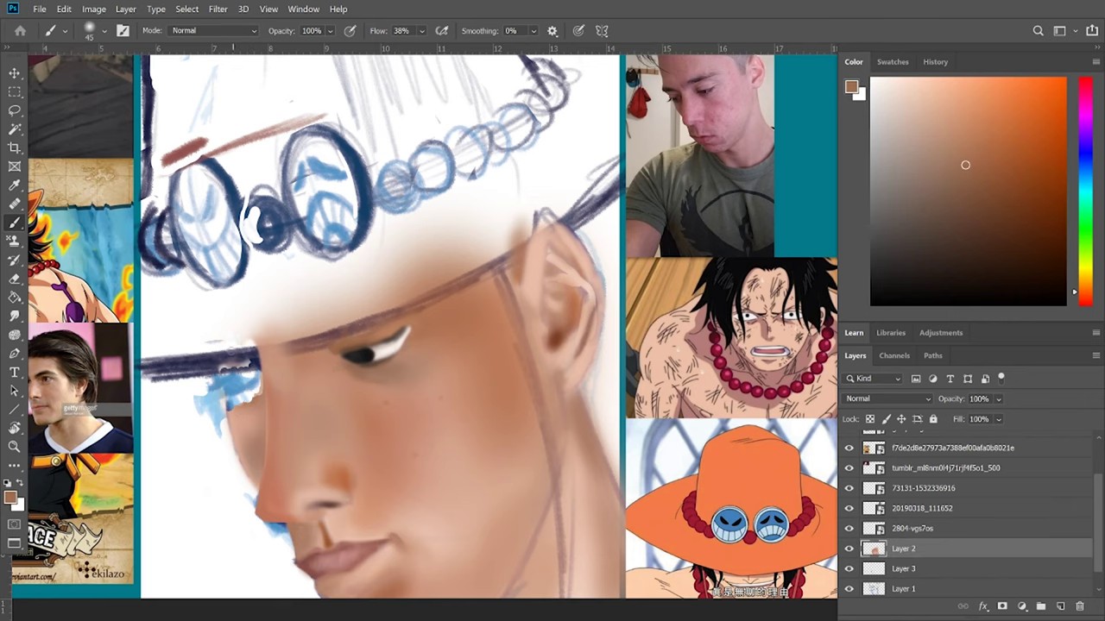
Paint the far eye's dark iris and the skin around its white on Layer 3
click(904, 570)
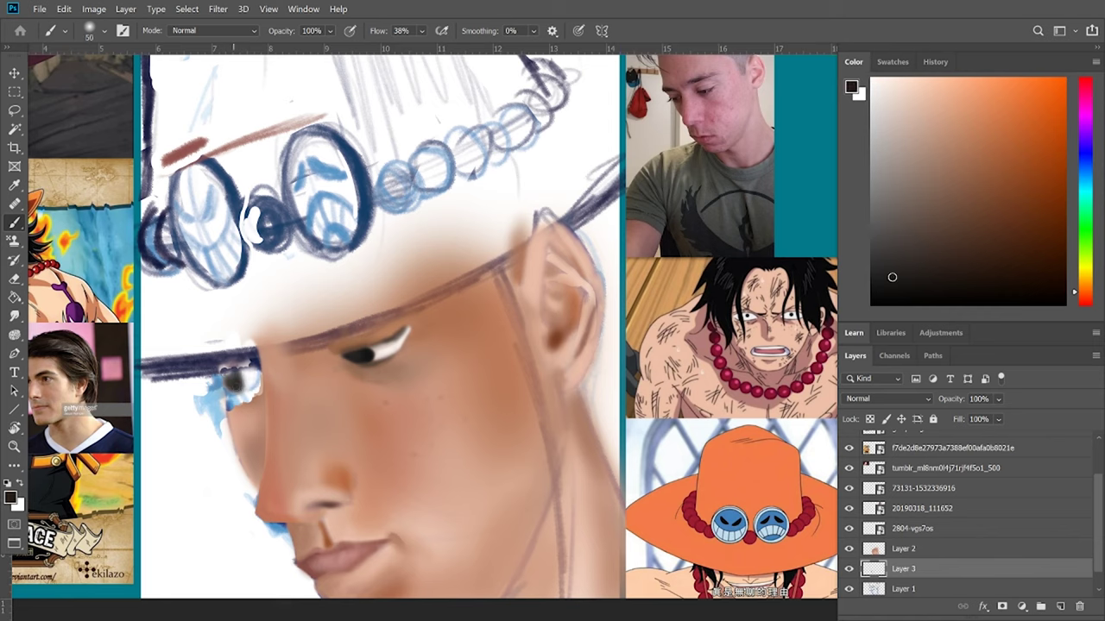
drag(250, 379, 233, 380)
alt+click(233, 380)
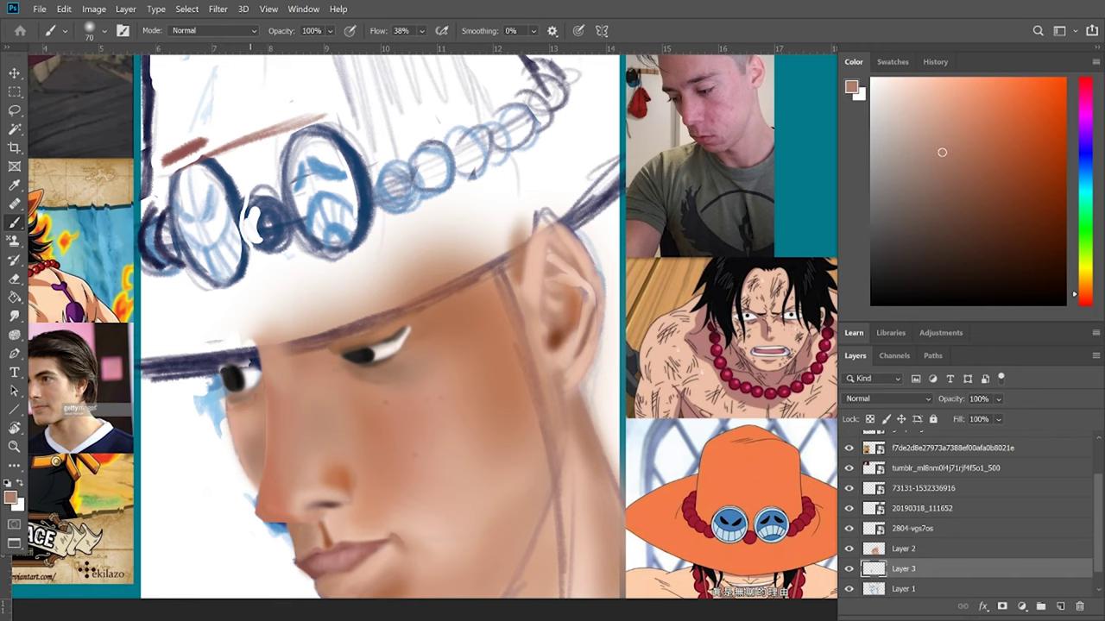
Blend the nose and far cheek on Layer 2 with a sampled brown and a 125 px soft brush
key(bracketright)
key(bracketright)
key(bracketright)
key(bracketright)
key(bracketright)
click(897, 549)
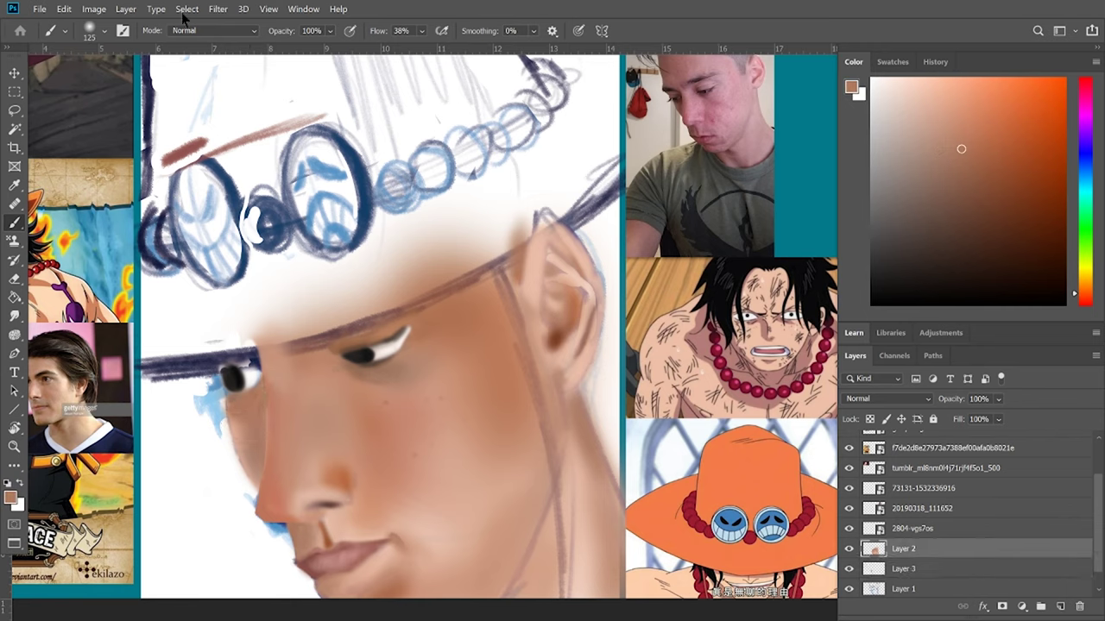
Lighten the far cheek on Layer 3 with light peach using a 250 px soft brush
key(alt+bracketleft)
alt+click(203, 401)
key(bracketright)
key(bracketright)
key(bracketright)
key(bracketright)
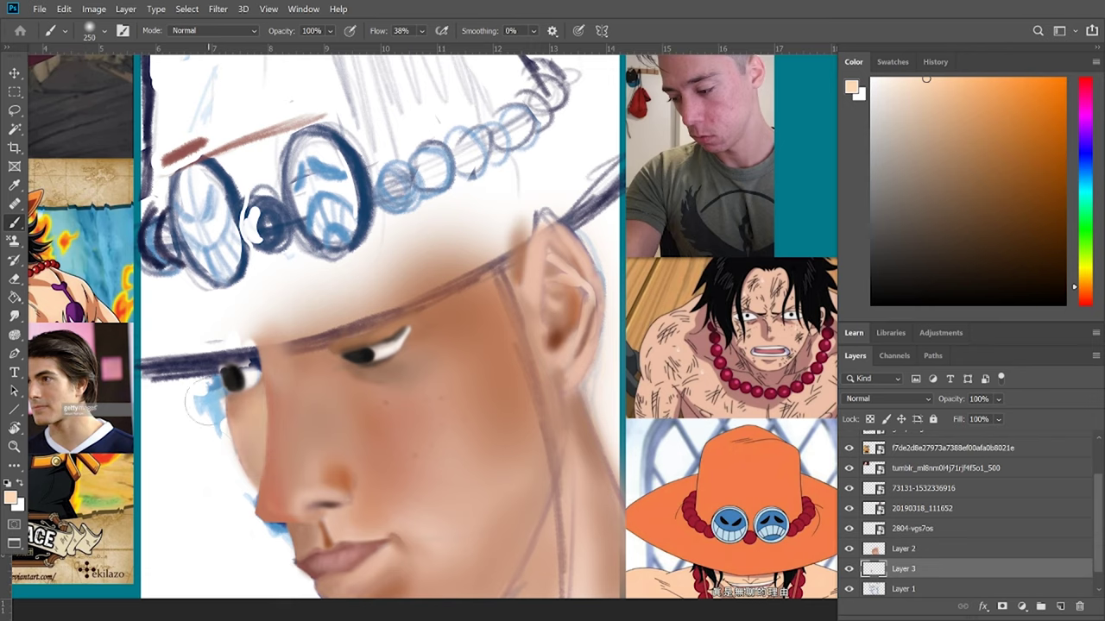
Shade the far cheek below the eye on Layer 3 with a sampled reddish brown
key(bracketleft)
key(bracketleft)
key(bracketleft)
key(bracketleft)
key(bracketleft)
key(bracketleft)
key(bracketleft)
key(bracketleft)
key(bracketleft)
scroll(380, 328, up, 2)
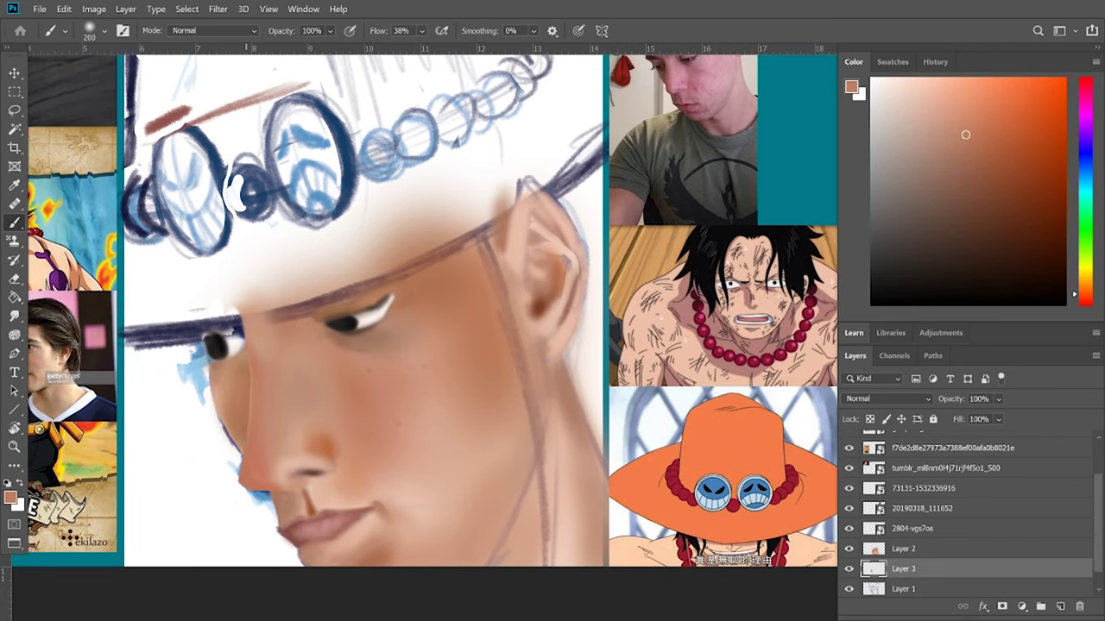
Tone down the far eye's white with a muted skin tone and a 40 px soft brush
key(bracketleft)
key(bracketleft)
key(bracketleft)
key(bracketleft)
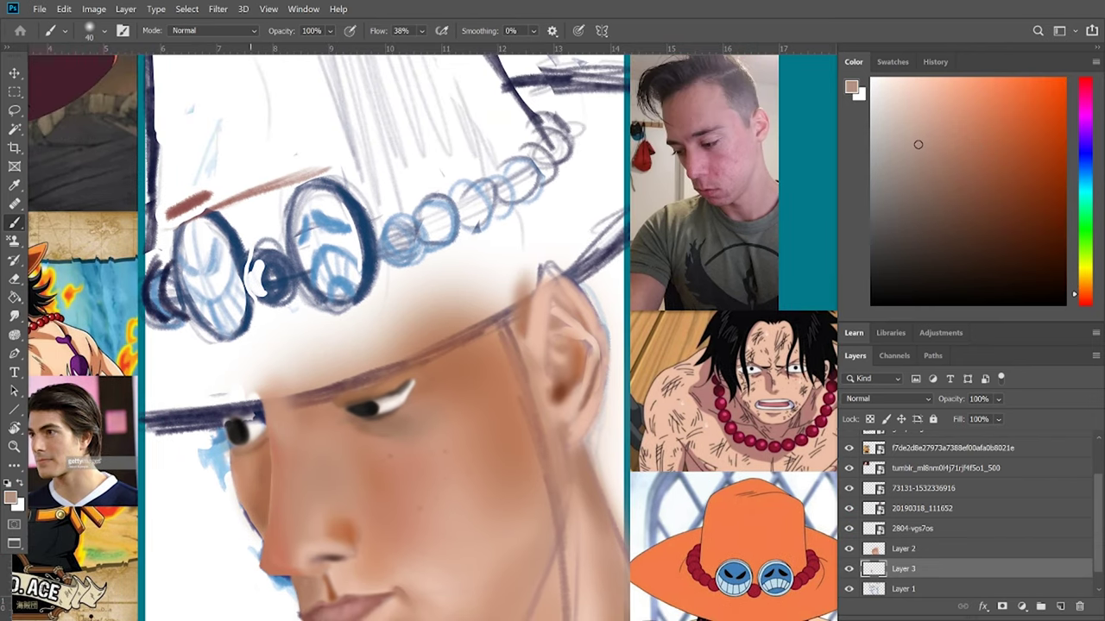
Undo the last skin strokes over the hat brim and brush a brown eyebrow above the far eye on Layer 3 at 50 px
key(ctrl+alt+z)
key(ctrl+alt+z)
key(ctrl+alt+z)
key(ctrl+alt+z)
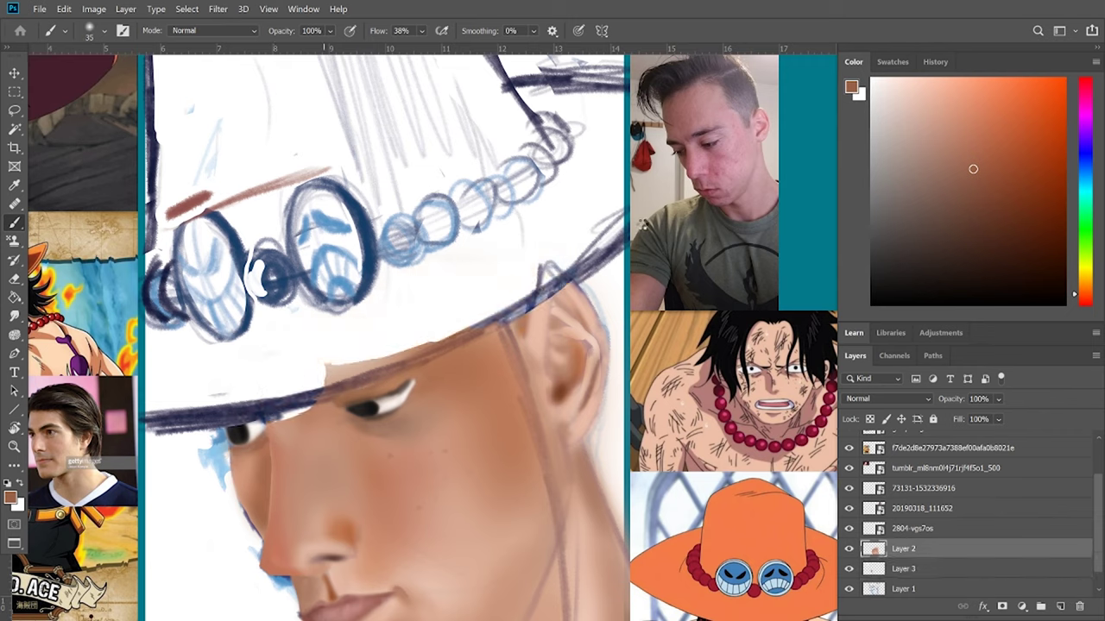
key(bracketright)
key(bracketright)
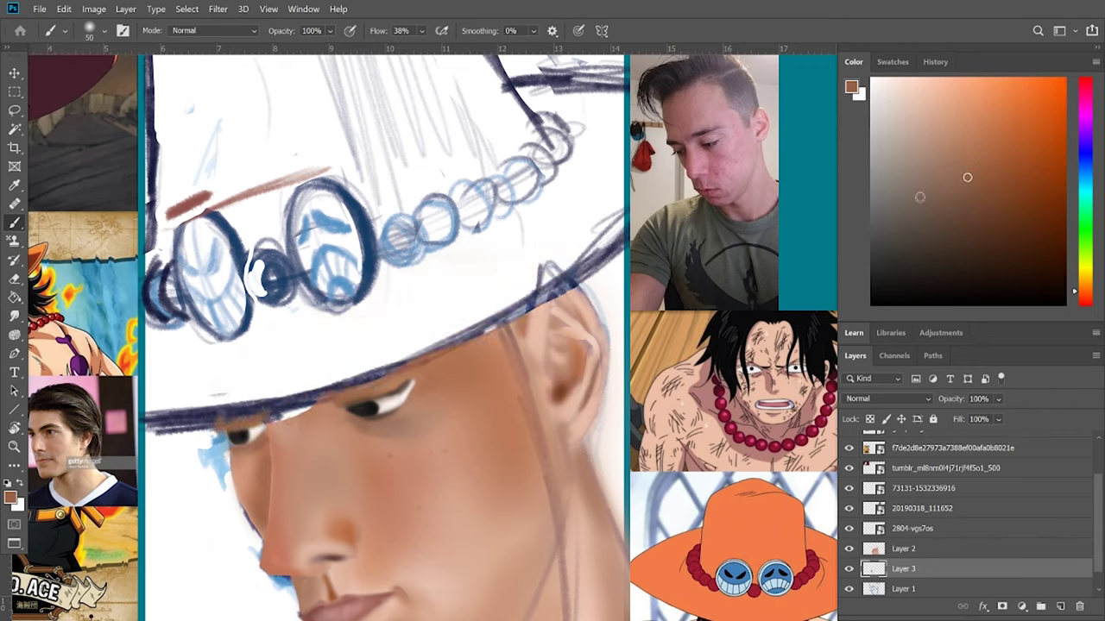
Try to retouch the gap at the top of the nose bridge on Layer 2 with the Patch and Clone Stamp tools
ctrl+click(261, 430)
click(15, 205)
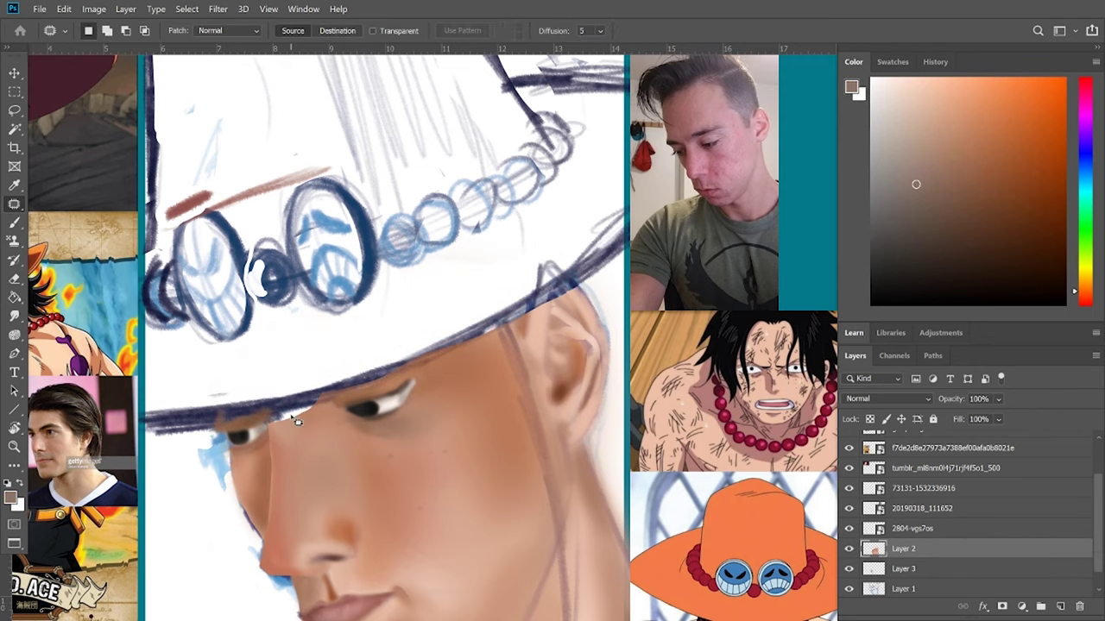
drag(281, 431, 311, 412)
click(14, 205)
click(14, 241)
click(281, 431)
key(Return)
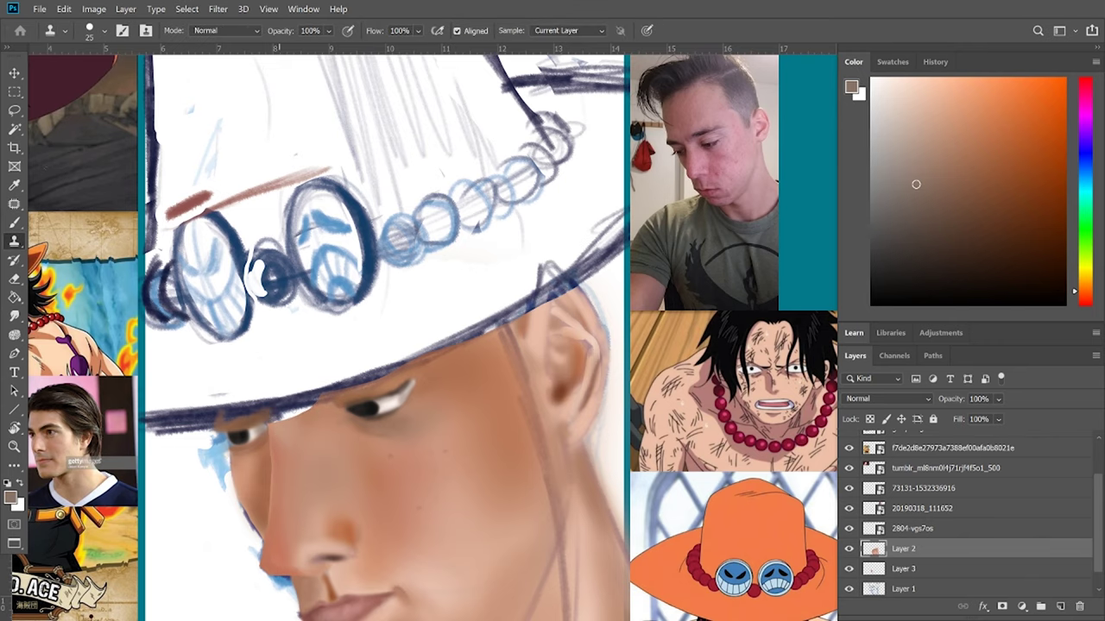
Hide the sketch on Layer 1 and darken the far eye and its brow on Layer 3 in near-black with a 35 px soft brush
key(ctrl+minus)
click(848, 588)
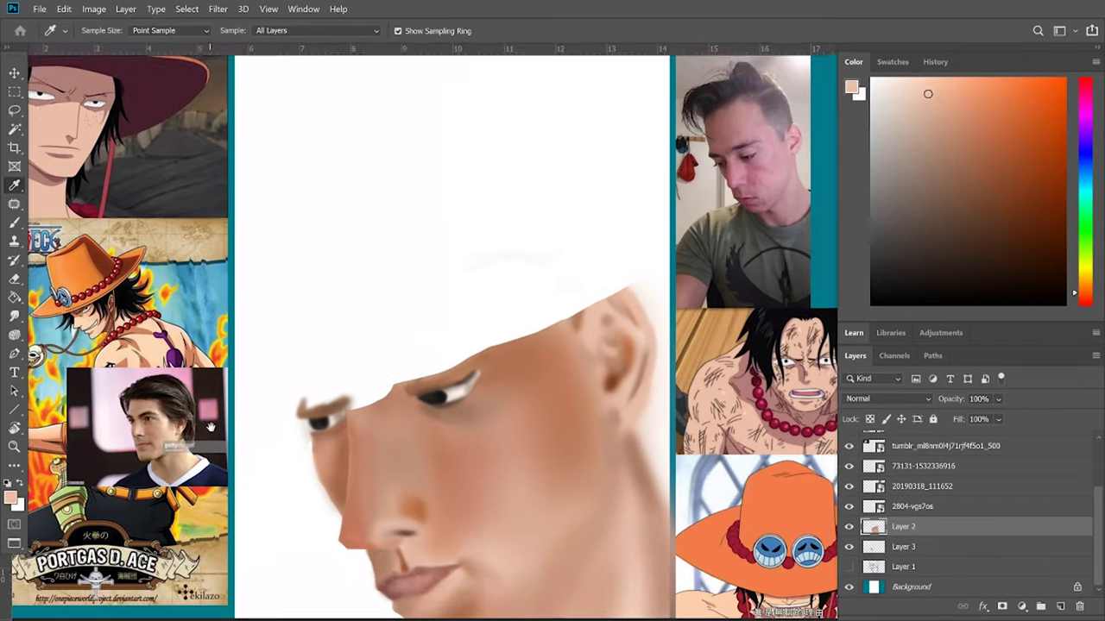
key(b)
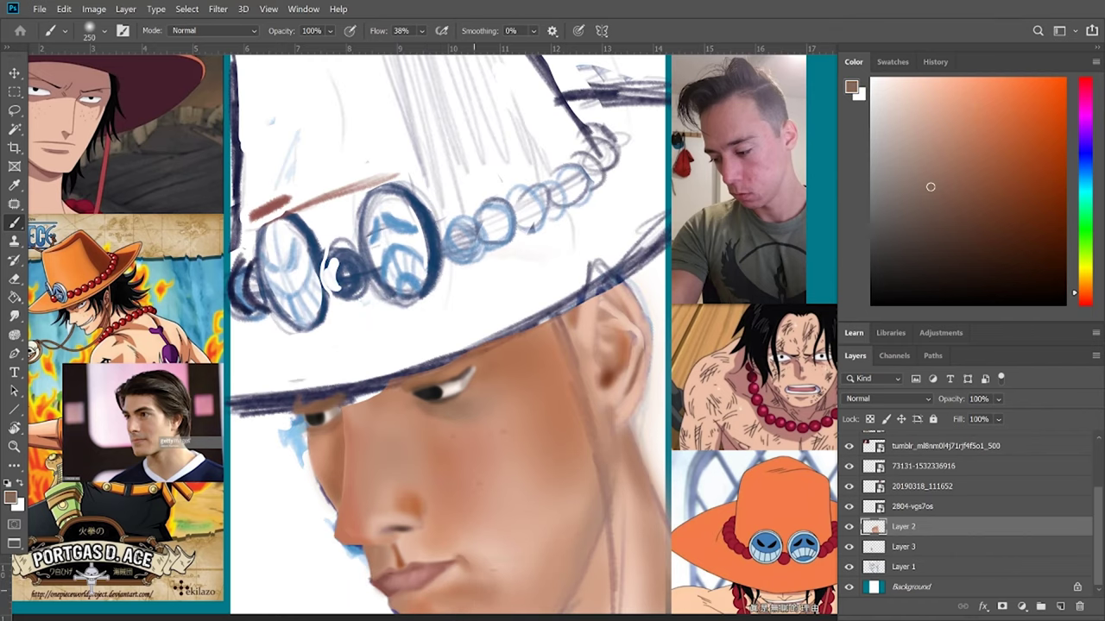
click(911, 268)
key(alt+bracketleft)
key(bracketright)
key(bracketright)
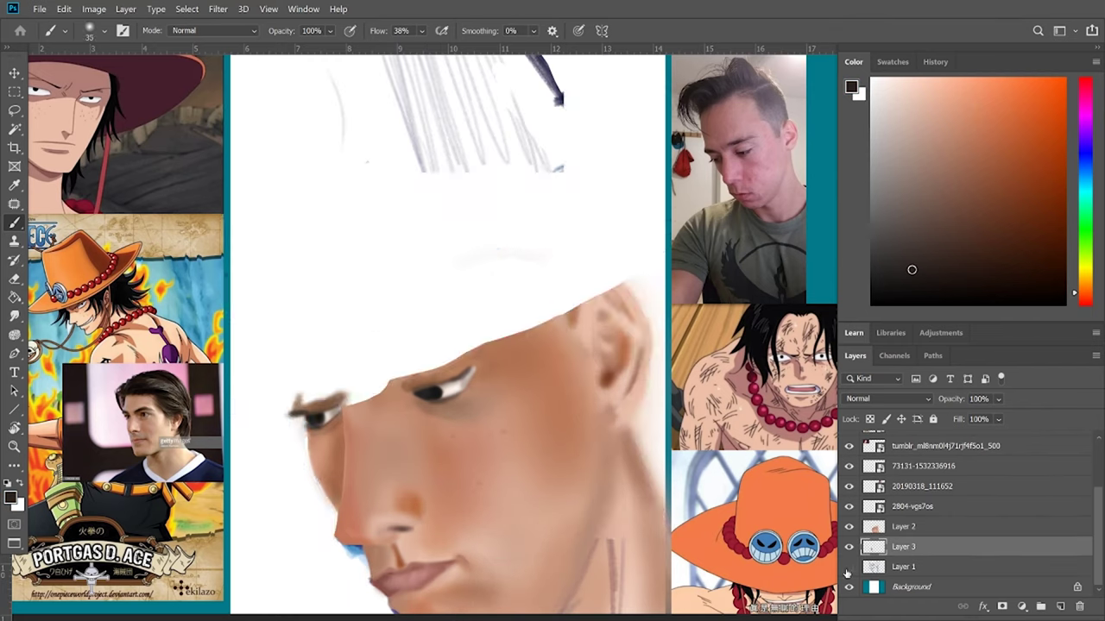
Brush sampled skin tones above the near brow and over the ear on Layer 2 with a 300 px soft brush
key(alt+bracketright)
alt+click(380, 363)
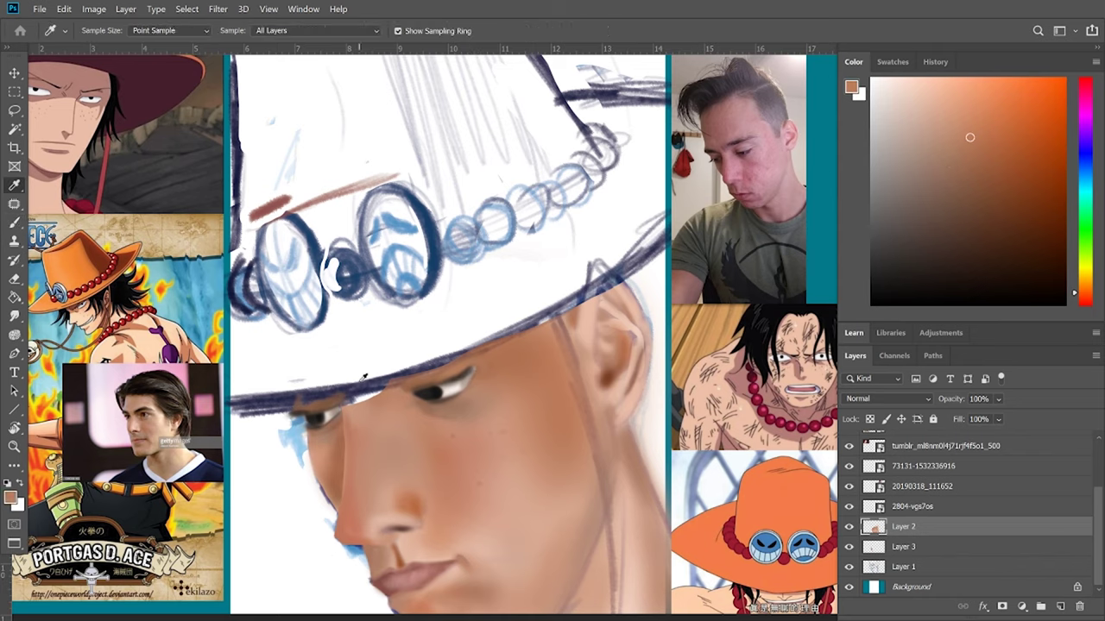
drag(363, 346, 405, 397)
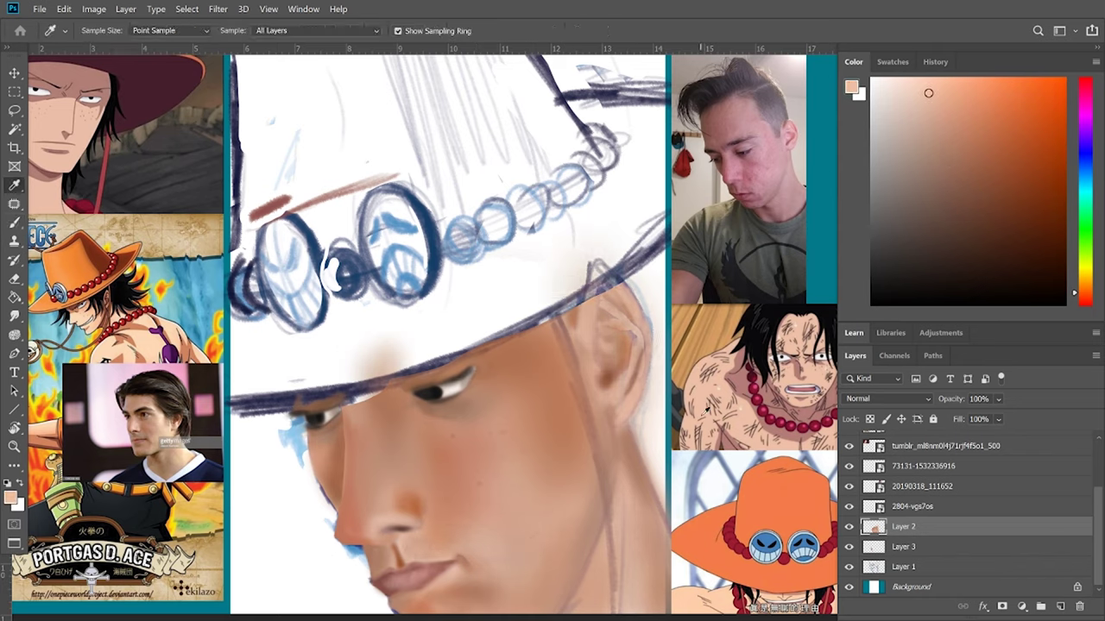
click(848, 567)
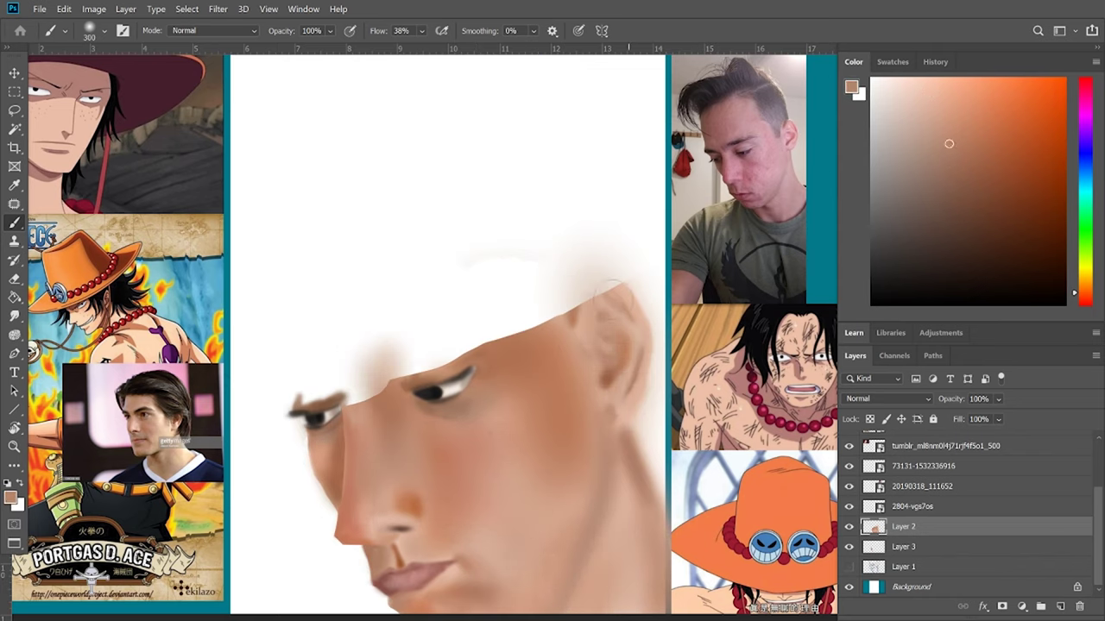
Extend the nose bridge's edge up to the hat brim on Layer 2 with a sampled skin tone and a 70 px soft brush
alt+click(567, 304)
key(bracketleft)
key(bracketleft)
key(bracketleft)
key(bracketleft)
key(bracketleft)
key(bracketleft)
key(bracketleft)
key(bracketleft)
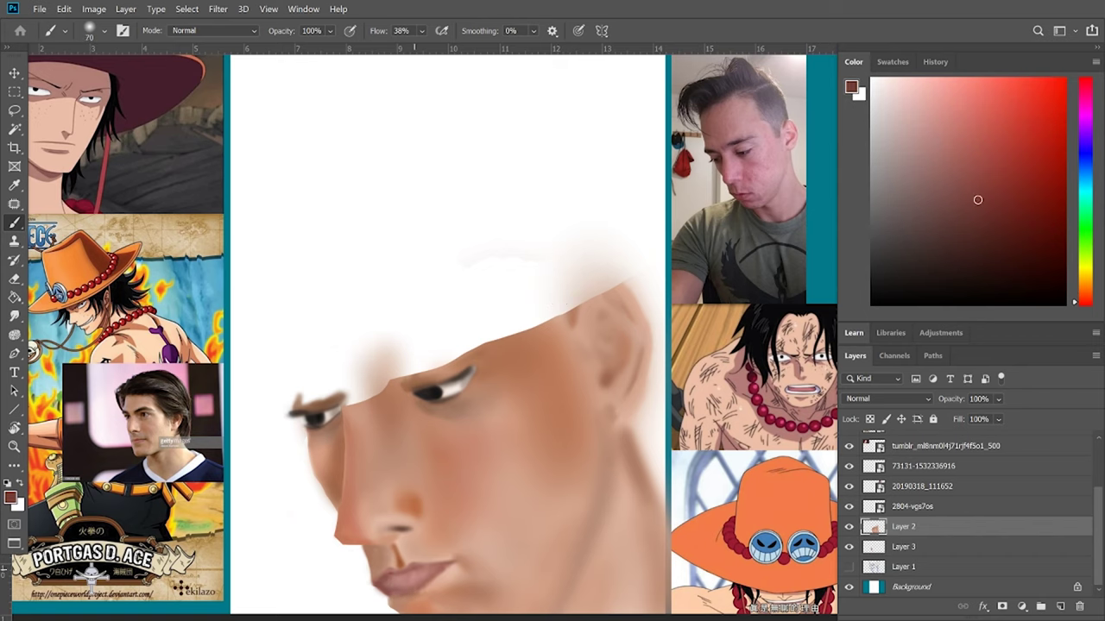
click(848, 566)
alt+click(362, 380)
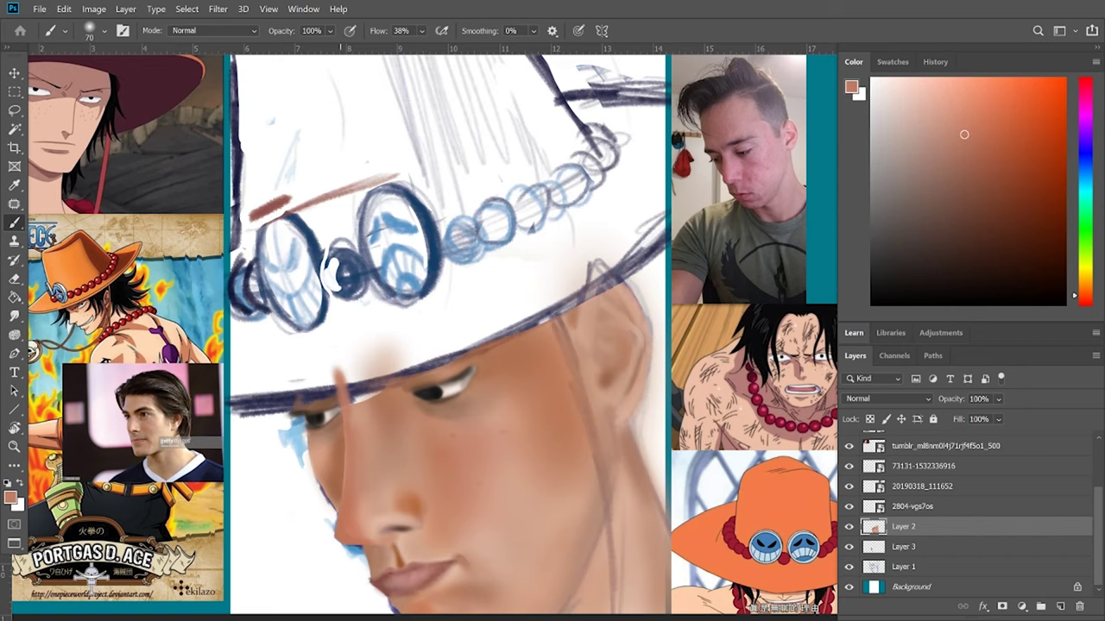
Clean off the skin tone spilling onto the hat brim above the nose bridge
key(bracketright)
key(bracketright)
key(bracketright)
key(bracketright)
key(bracketright)
key(bracketright)
key(bracketright)
mouse_move(333, 329)
mouse_down()
mouse_move(418, 355)
mouse_move(448, 321)
mouse_up()
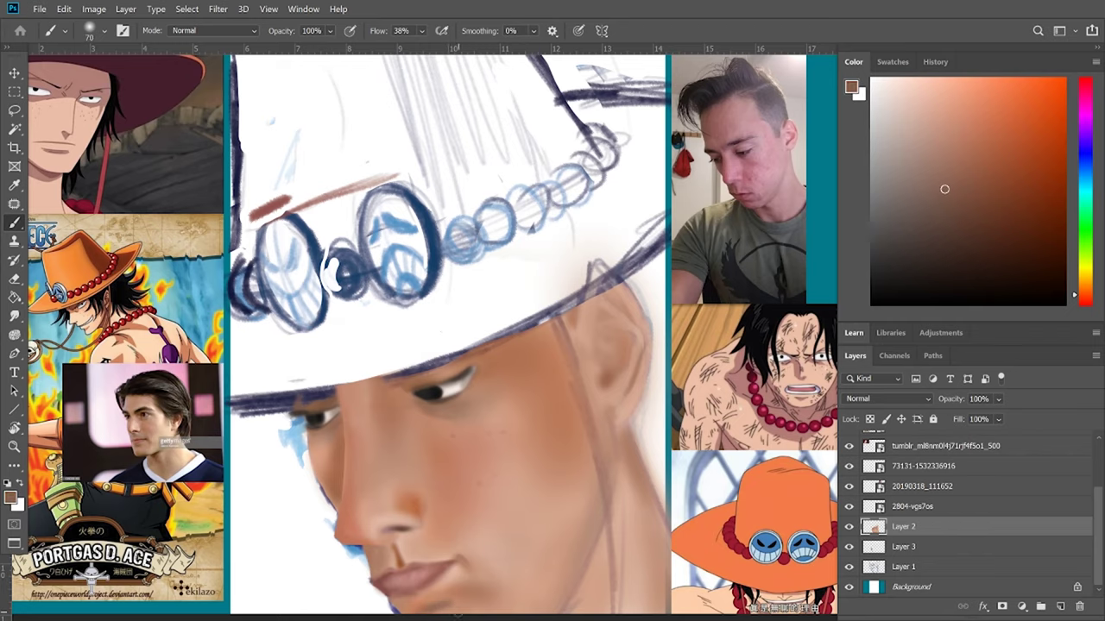
Lasso the ear and neck on Layer 2 and transform them to about 116% width and 99% height with a -1.1° horizontal skew
key(ctrl+0)
key(ctrl+1)
key(l)
drag(623, 483, 682, 535)
key(ctrl+t)
drag(696, 354, 757, 352)
drag(645, 537, 599, 542)
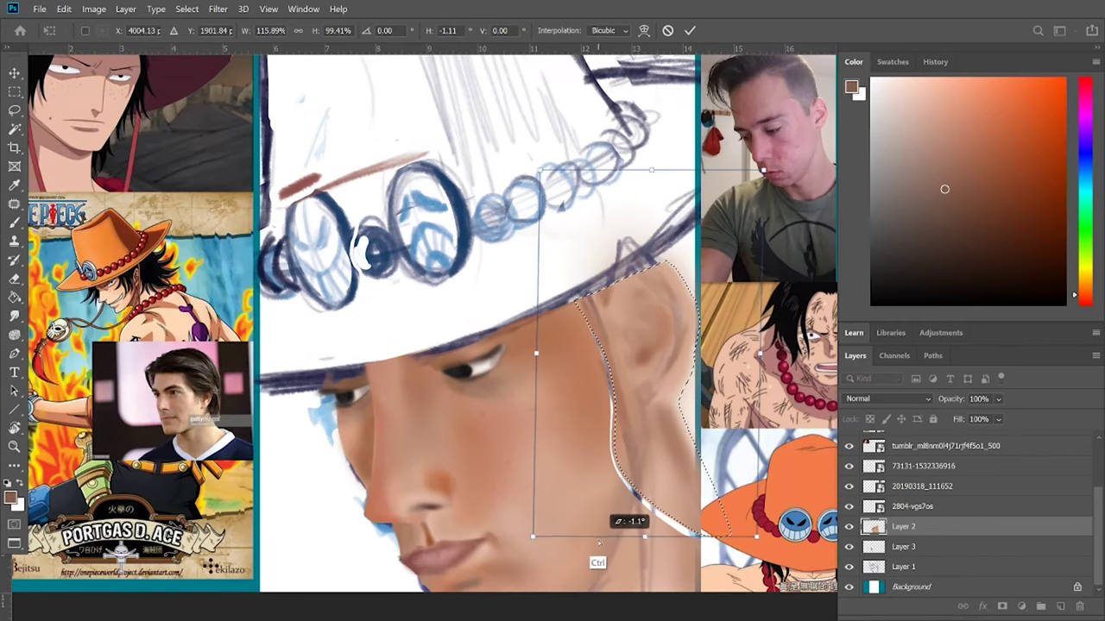
key(Return)
key(ctrl+d)
Cover the seam between cheek and ear with sampled skin tones on Layer 2 and extend the temple up over the brim
key(b)
key(ctrl+plus)
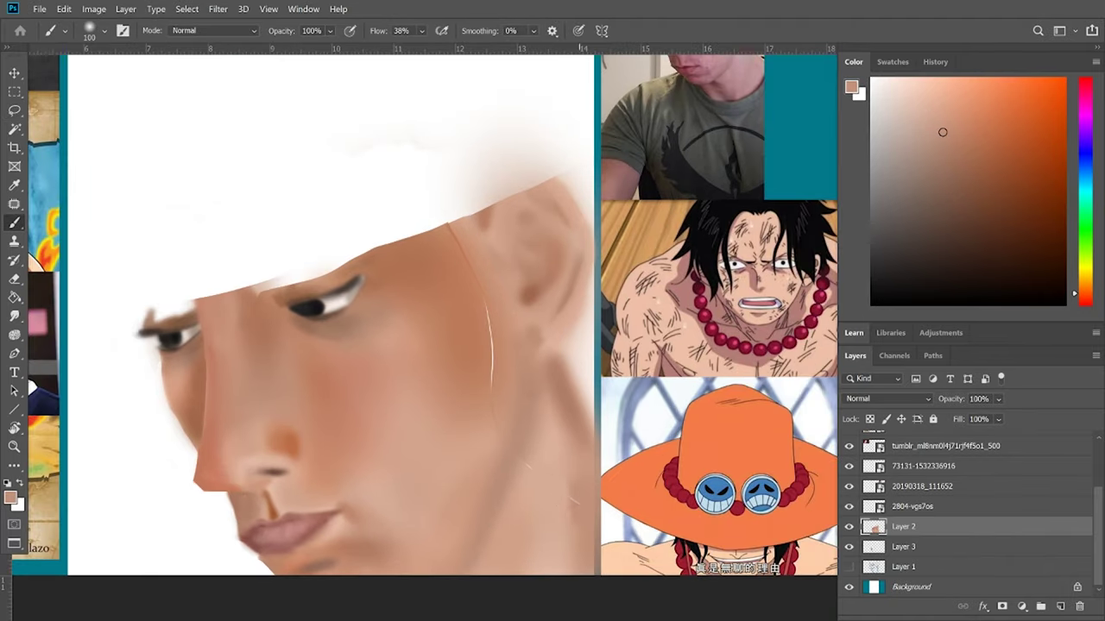
alt+click(513, 452)
key(bracketright)
key(bracketright)
key(bracketright)
alt+click(478, 288)
drag(466, 250, 414, 173)
click(848, 566)
drag(518, 259, 388, 309)
key(bracketleft)
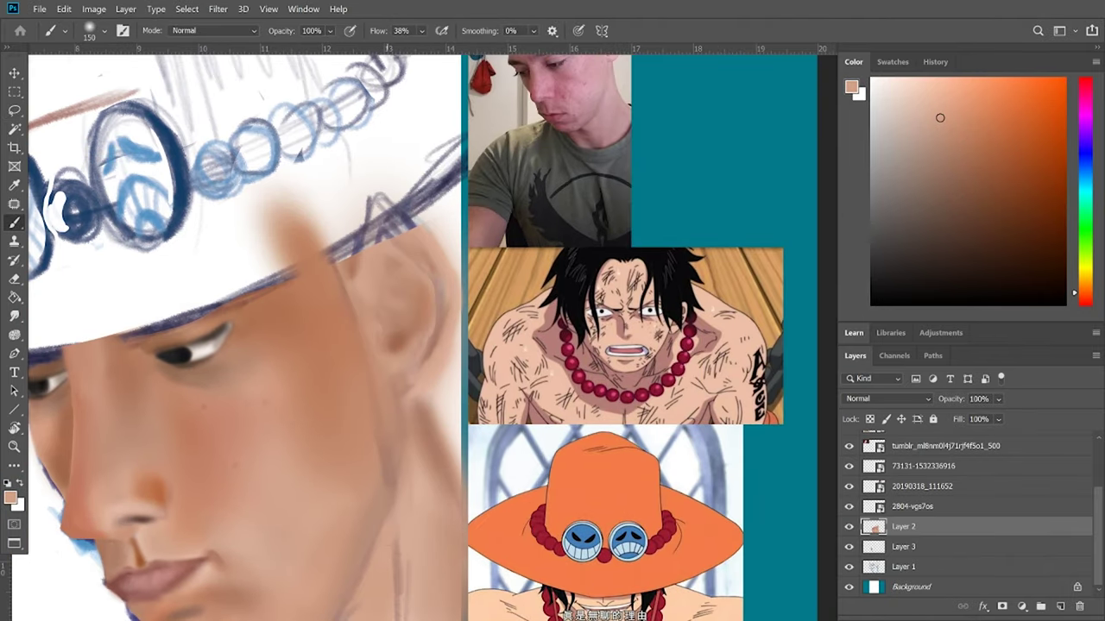
Clean off the skin tone above the temple along the hat brim with the sketch layer hidden
scroll(414, 328, down, 2)
click(848, 566)
scroll(414, 328, up, 3)
key(bracketleft)
key(bracketleft)
Blend the cheek and temple on Layer 2 with a sampled light peach and a 400 px soft brush, and show the sketch layer
click(95, 32)
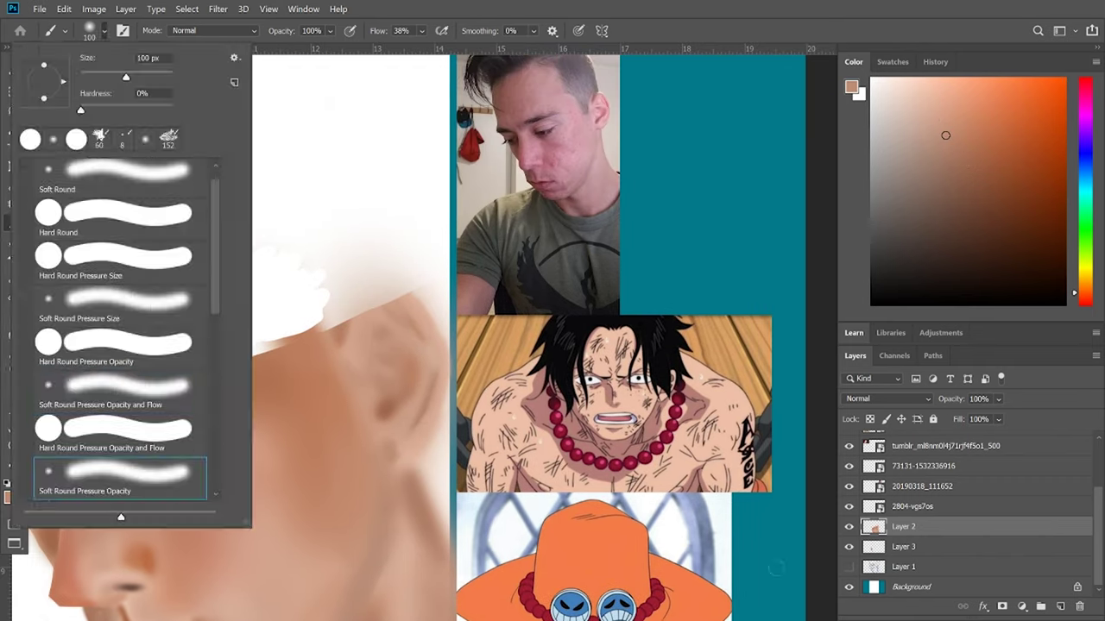
key(Escape)
key(bracketright)
key(bracketright)
key(bracketright)
key(bracketright)
key(bracketright)
key(bracketright)
key(bracketright)
key(ctrl+minus)
click(848, 566)
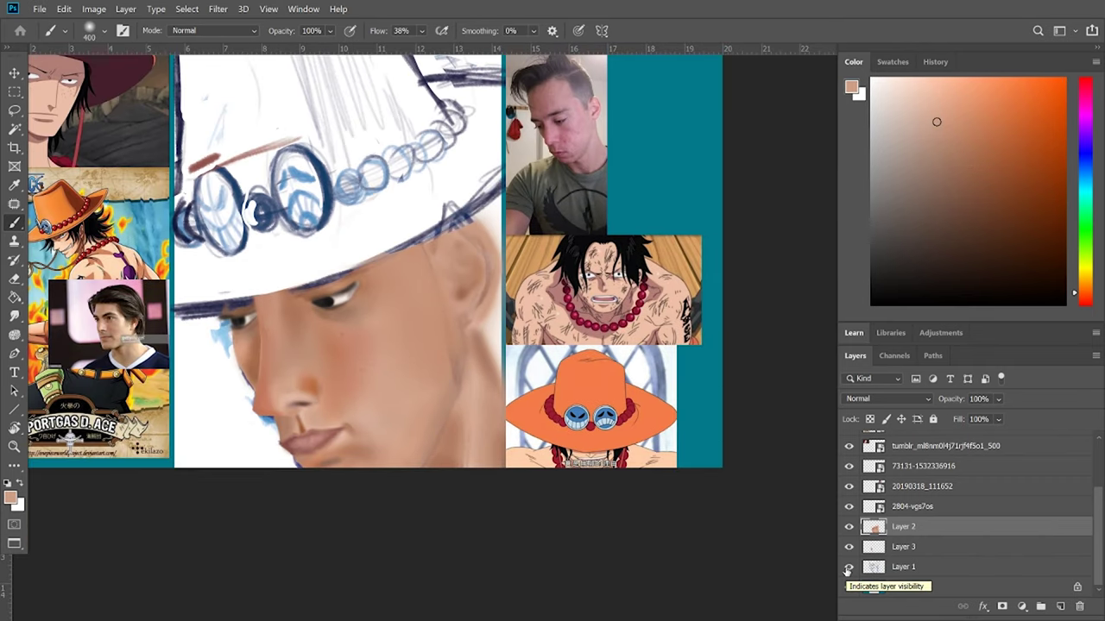
Create Layer 4 and dot dark brown freckles on both cheeks
key(ctrl+shift+alt+n)
click(1019, 266)
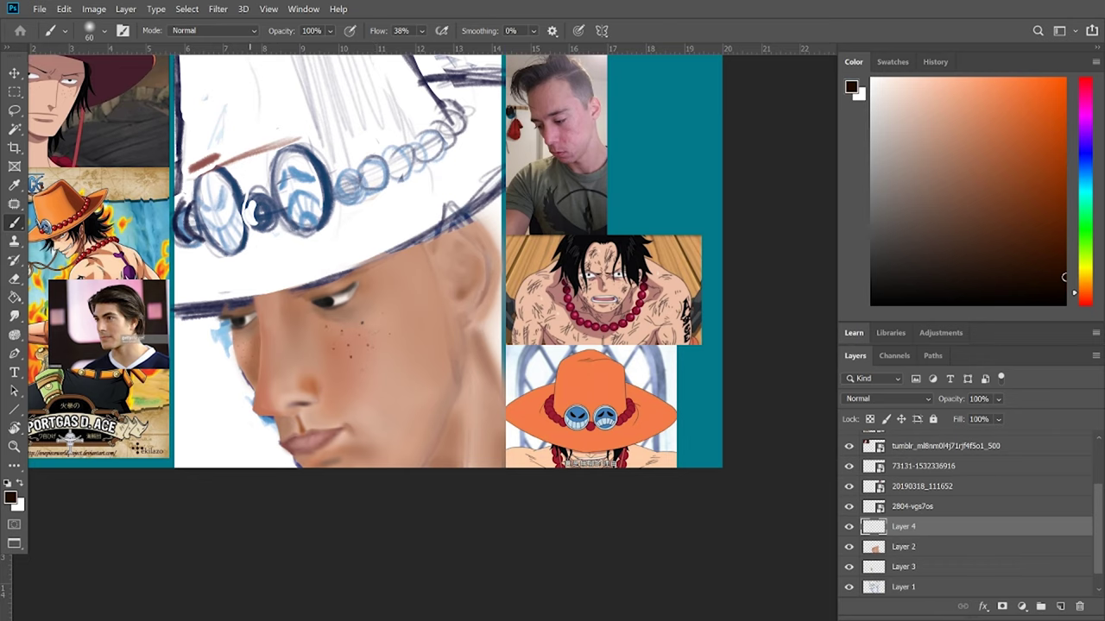
key(ctrl+minus)
Create Layer 5 and paint the hat brim's lower edge in orange sampled from the hat reference with a 100 to 125 px soft brush
key(ctrl+shift+alt+n)
key(ctrl+plus)
alt+click(647, 453)
key(bracketright)
key(bracketright)
key(bracketright)
key(bracketright)
key(bracketright)
key(bracketright)
key(bracketright)
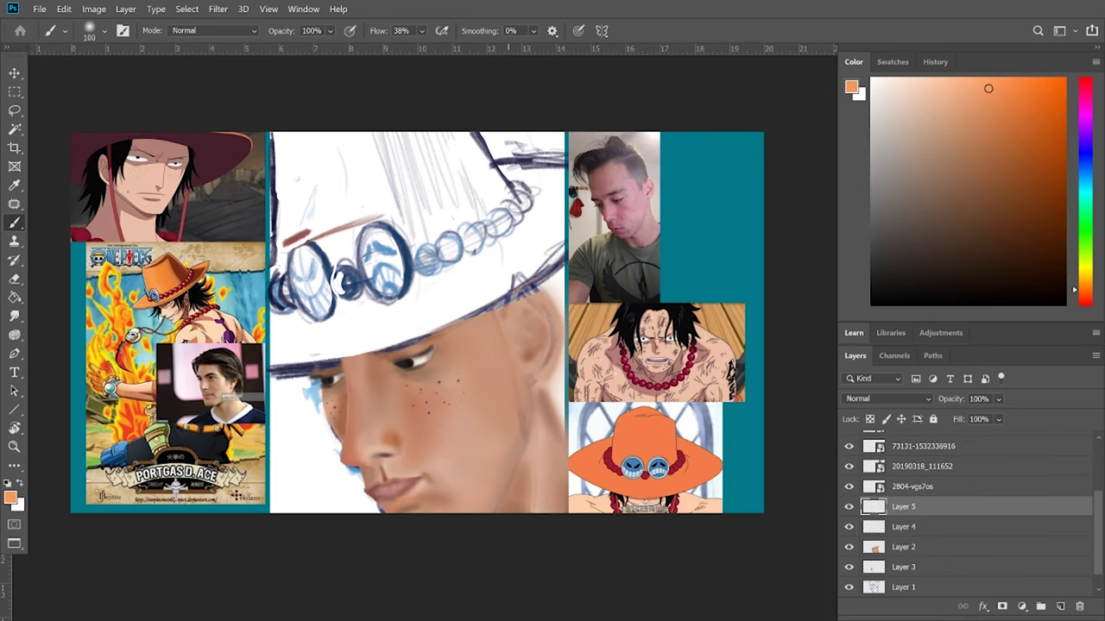
drag(541, 274, 266, 375)
key(bracketleft)
key(bracketleft)
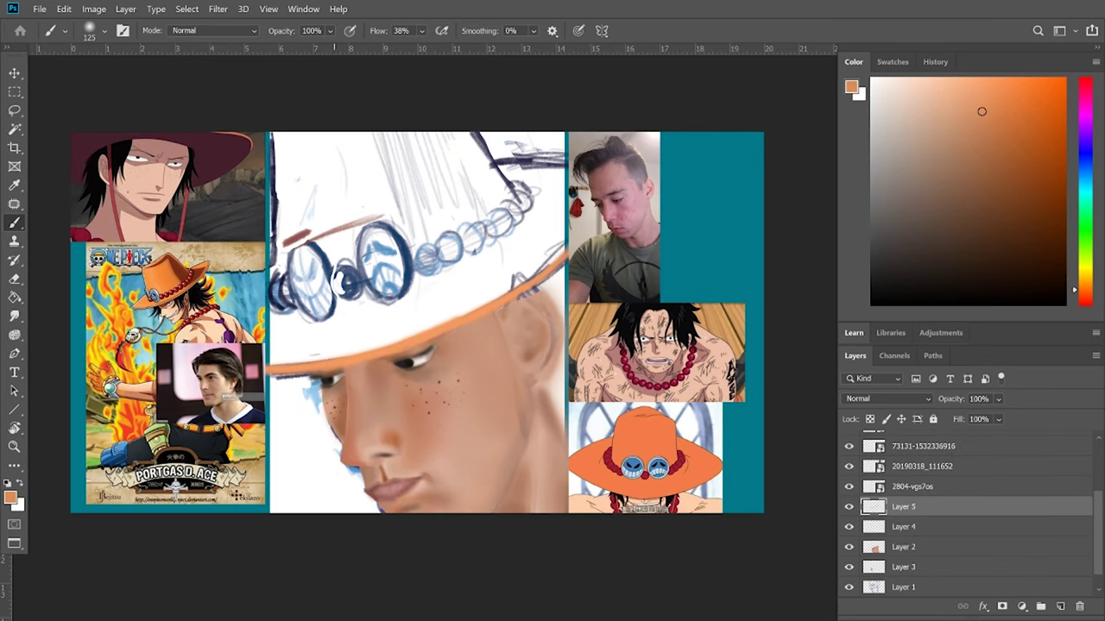
drag(405, 341, 561, 259)
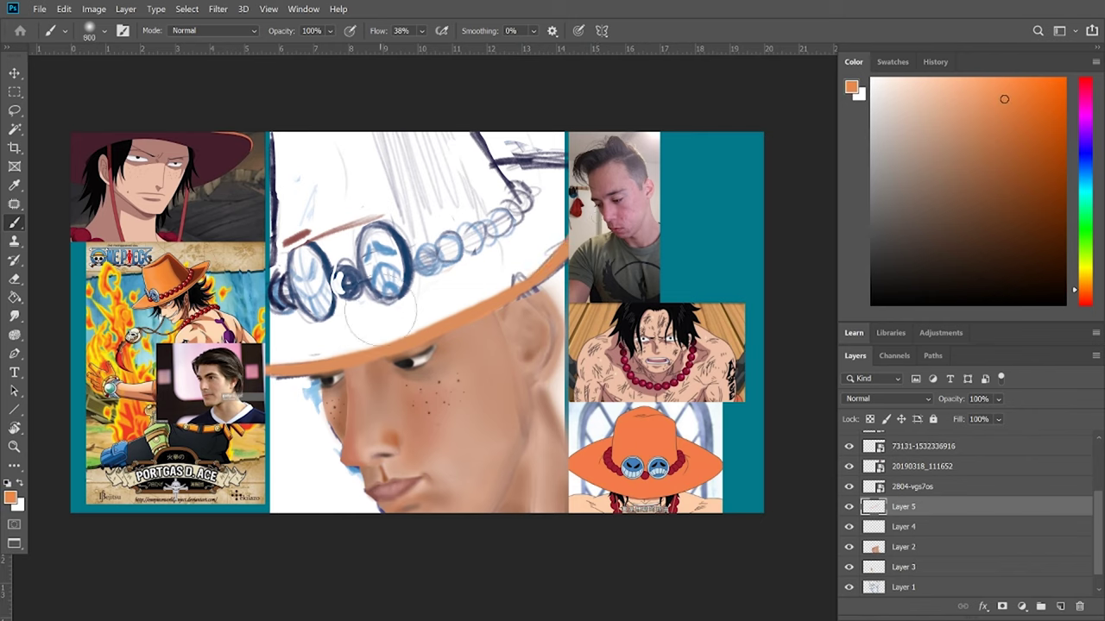
Create Layer 6 beneath Layer 5 and fill the hat's crown and brim with orange using a 600 px soft brush
key(ctrl+shift+alt+n)
mouse_move(380, 312)
mouse_down()
mouse_move(518, 207)
mouse_move(294, 225)
mouse_up()
key(ctrl+bracketleft)
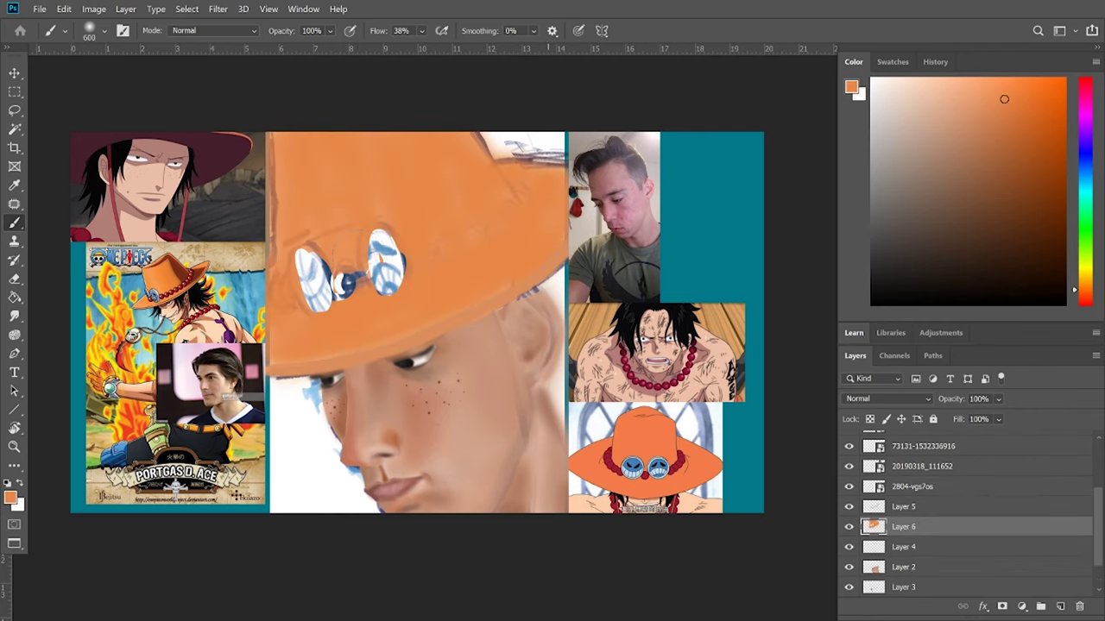
key(alt+bracketleft)
key(alt+bracketright)
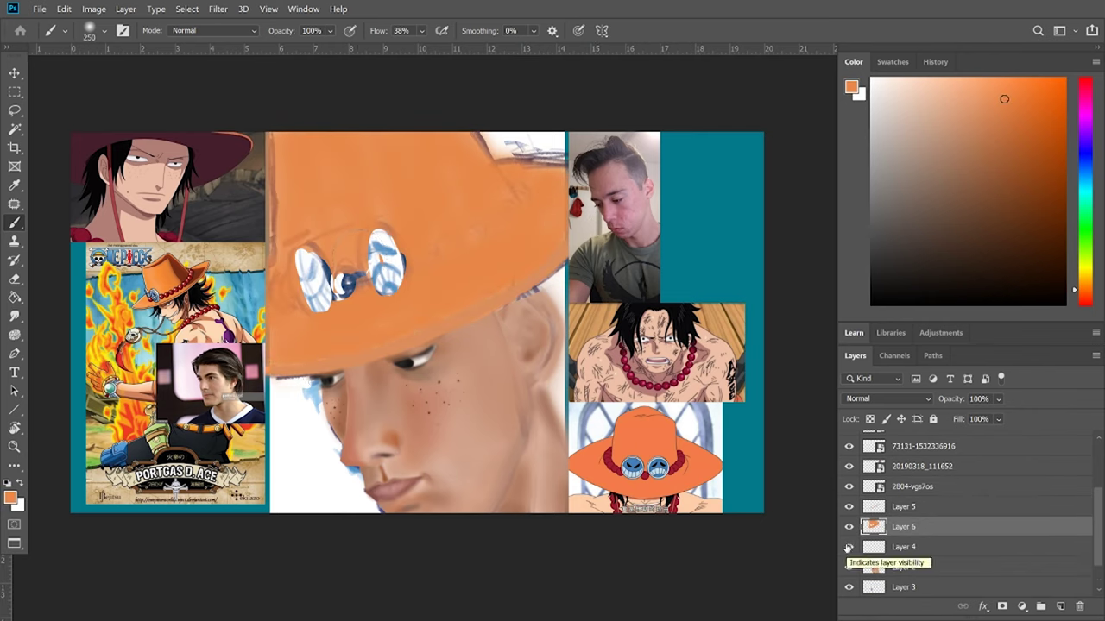
key(alt+bracketright)
key(alt+bracketleft)
key(bracketright)
key(bracketright)
key(bracketright)
mouse_move(509, 173)
mouse_down()
mouse_move(345, 233)
mouse_move(535, 216)
mouse_move(311, 285)
mouse_move(337, 320)
mouse_up()
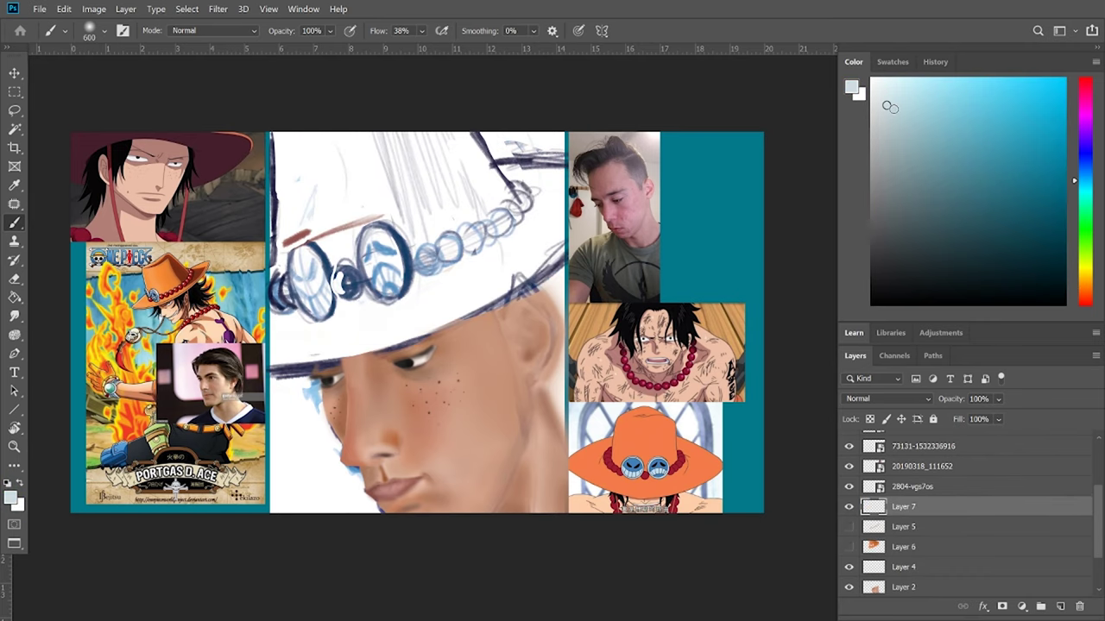
Fill the two hat medallions with light blue on Layer 7
scroll(341, 257, up, 1)
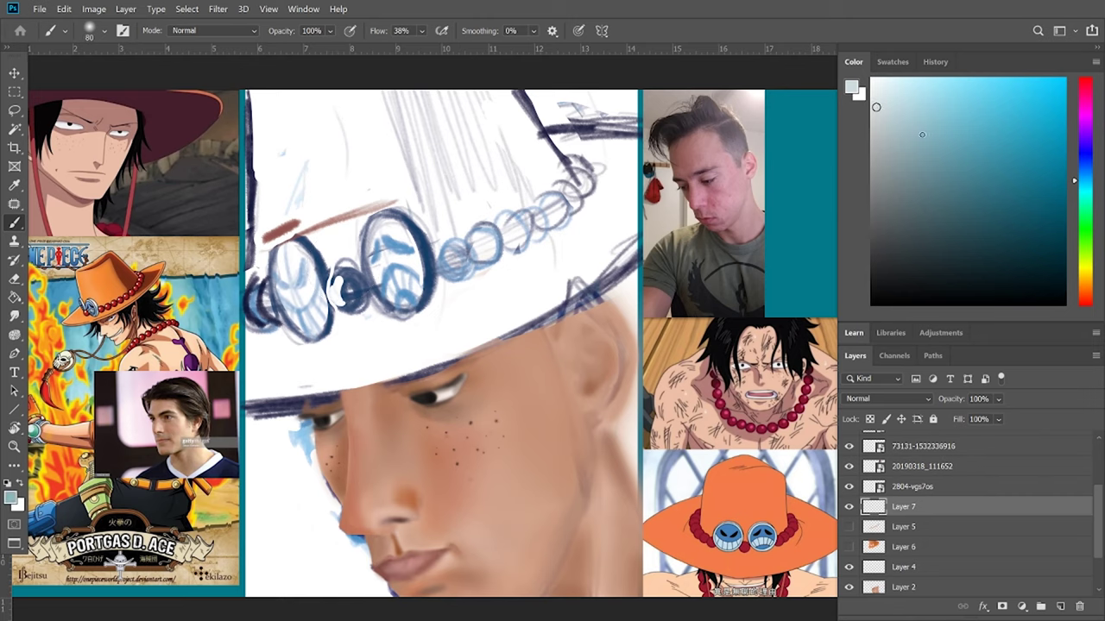
drag(392, 224, 306, 294)
drag(285, 251, 311, 333)
alt+click(448, 353)
key(bracketright)
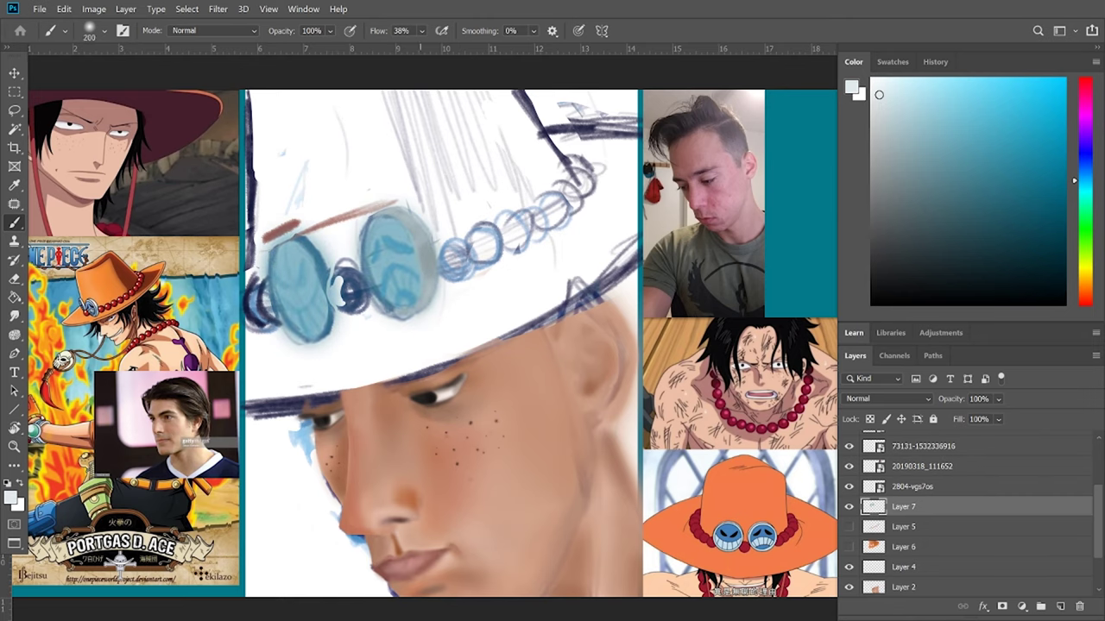
Shade the medallions' rims in pale blue and grey, and paint their black eyes and toothed mouths
drag(388, 212, 423, 310)
drag(311, 242, 321, 341)
alt+click(402, 285)
drag(410, 272, 381, 331)
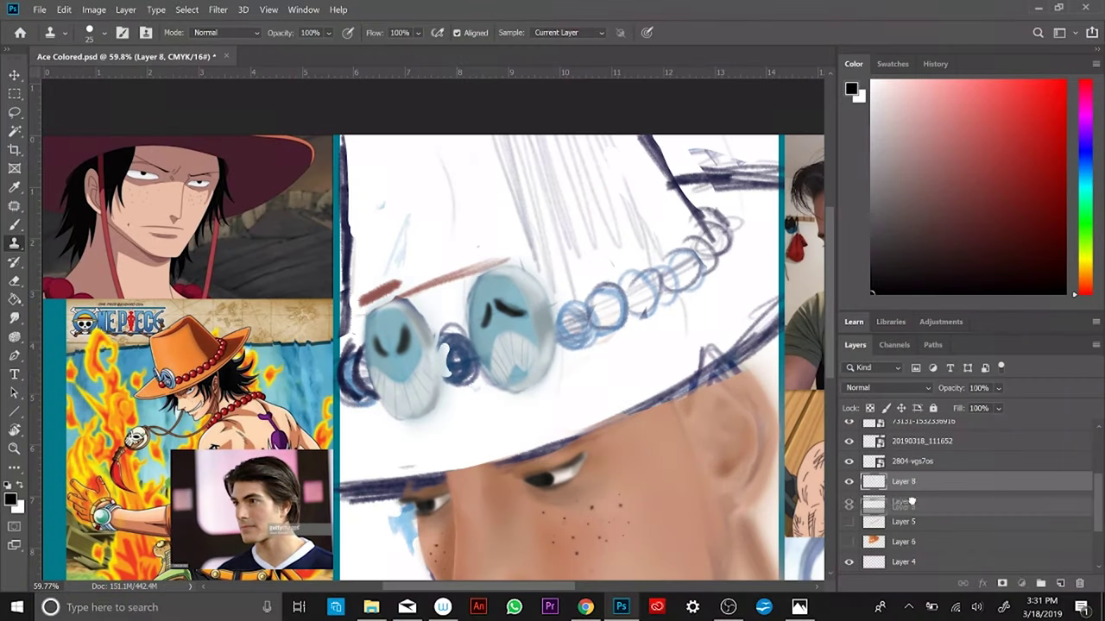
Move Layer 7 above Layer 8 and paint the first red beads beside the medallions on Layer 8 with a 125 px soft brush
drag(911, 501, 906, 485)
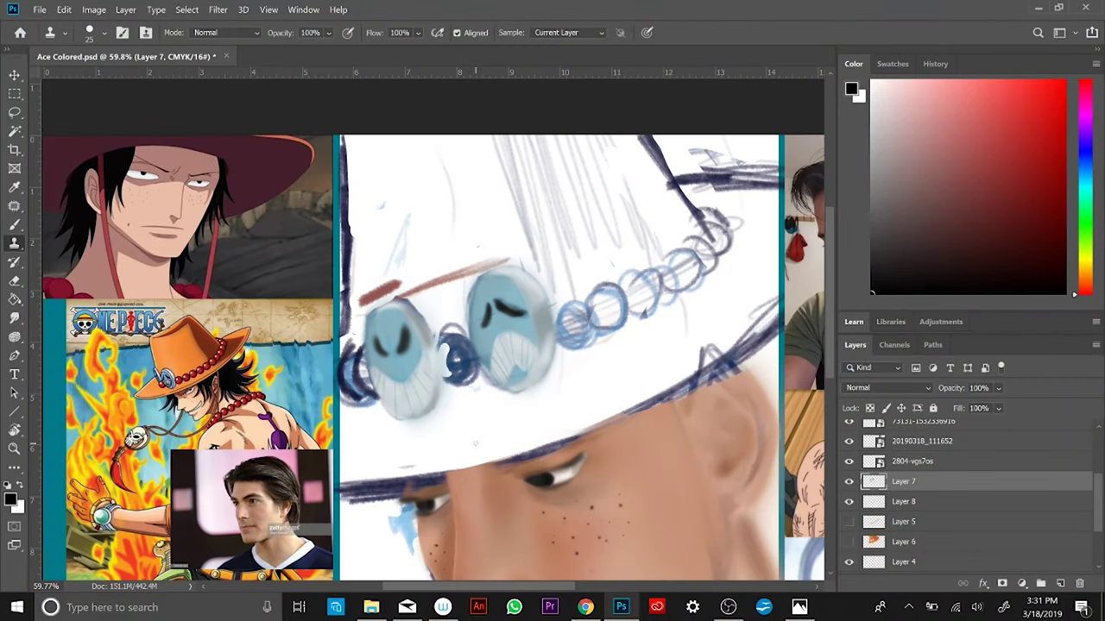
click(986, 154)
key(b)
click(574, 324)
click(456, 358)
click(354, 373)
key(alt+bracketleft)
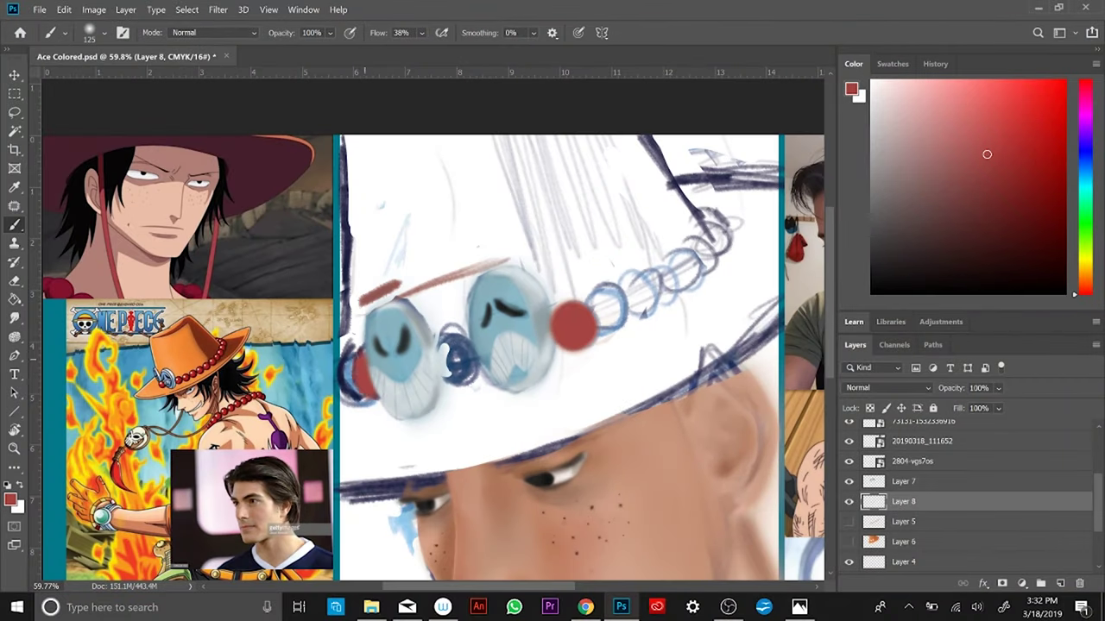
Paint the remaining red beads along the hat band and between the medallions on Layer 8 with a larger soft brush
key(bracketright)
key(bracketright)
key(bracketright)
drag(569, 328, 703, 254)
Shade the undersides of the hat beads in dark red
click(1010, 215)
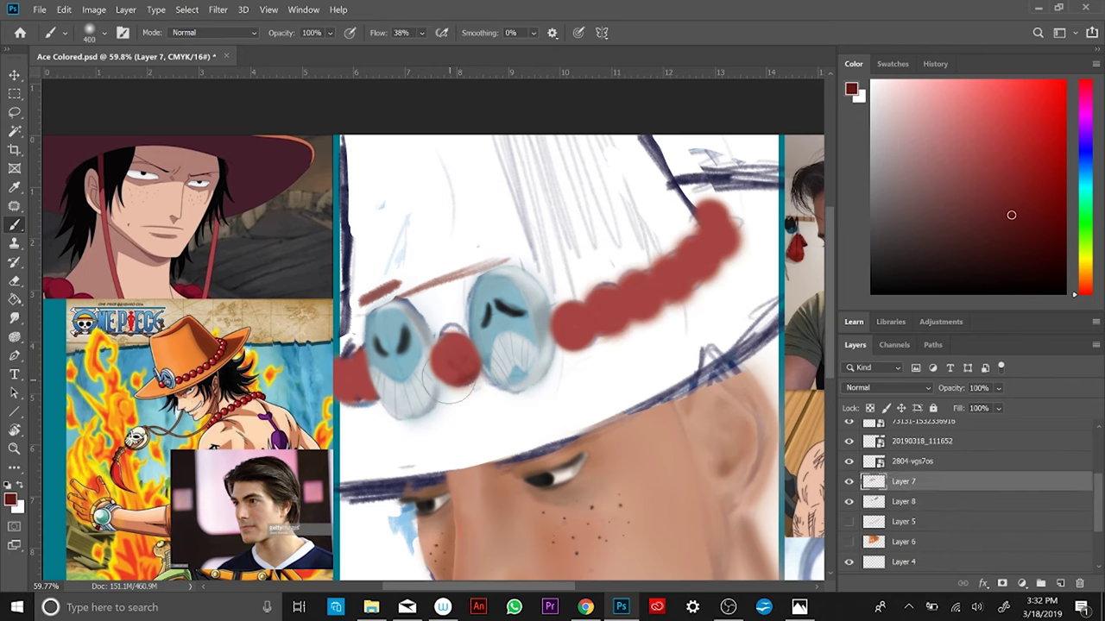
key(bracketright)
key(alt+bracketright)
drag(565, 345, 721, 226)
Add pale pink highlights to the hat beads with a soft brush of about 150 px
key(alt+bracketleft)
key(bracketleft)
key(bracketleft)
key(bracketleft)
key(bracketleft)
key(bracketleft)
key(bracketleft)
key(alt+bracketright)
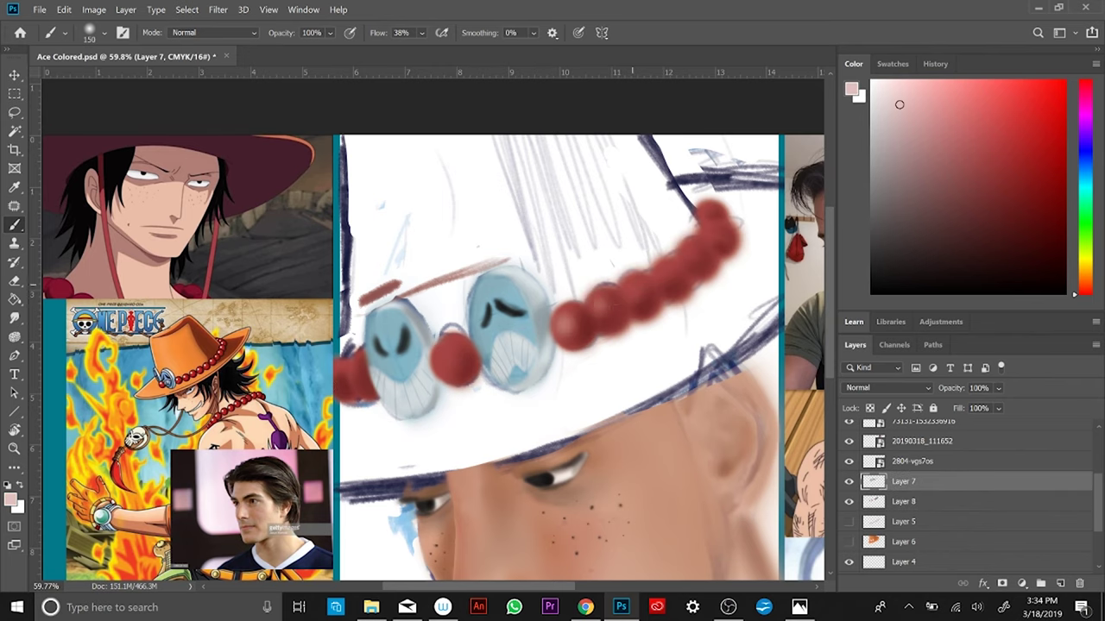
key(alt+bracketleft)
key(alt+bracketright)
key(bracketleft)
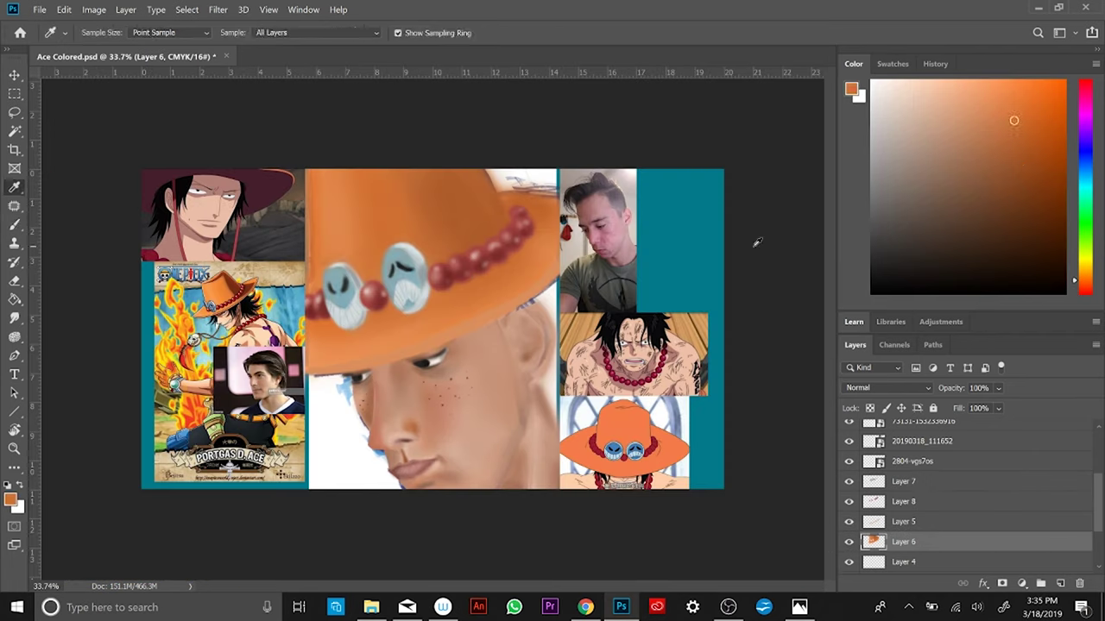
Shade the hat's crown and brim on Layer 6 with sampled orange and dark brown using a 175 px soft brush
key(alt+bracketleft)
key(alt+bracketleft)
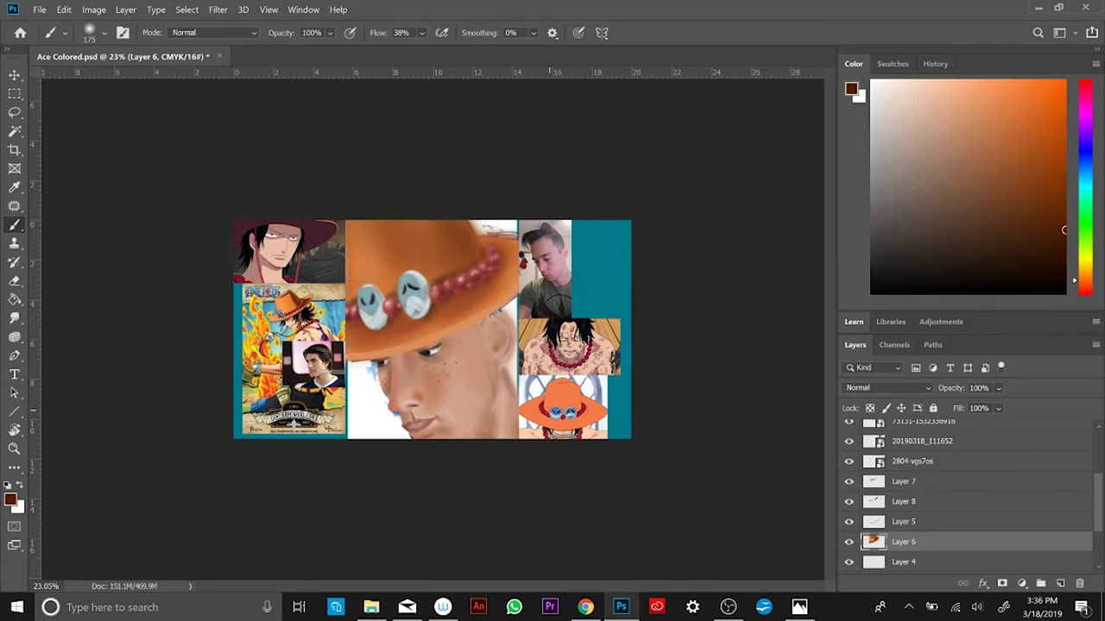
Refine the skin of the face on Layer 2 with a sampled skin tone
scroll(379, 367, up, 3)
key(i)
click(380, 367)
key(ctrl+0)
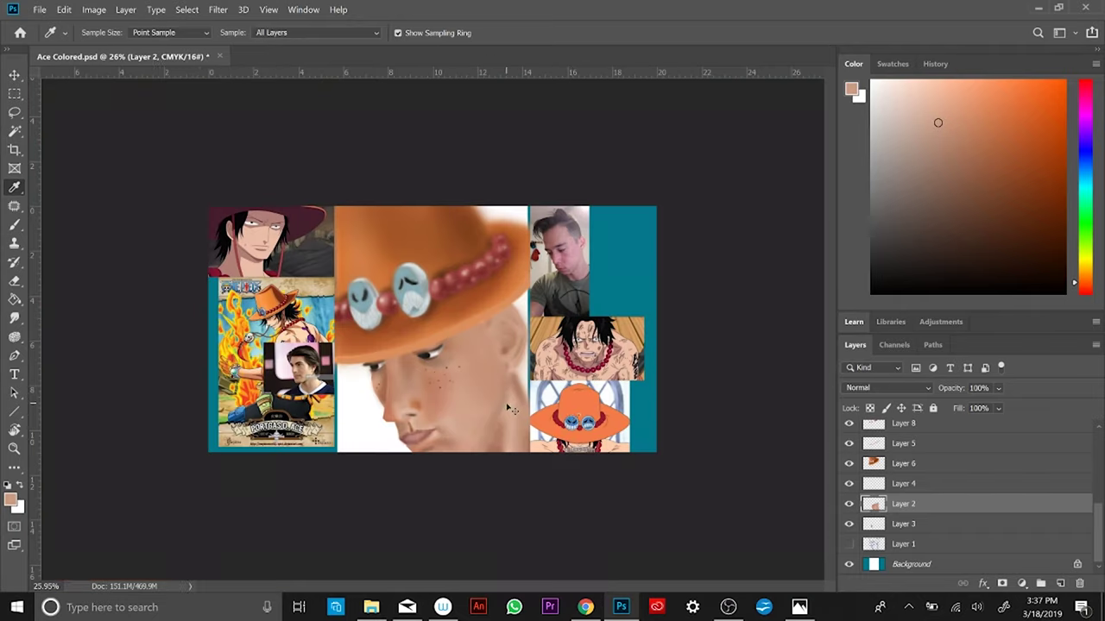
Shade along the hat band on Layer 5 in brown with a soft brush of about 175 px
scroll(379, 366, up, 2)
key(alt+bracketright)
key(alt+bracketright)
key(alt+bracketright)
key(alt+bracketright)
key(b)
key(ctrl+0)
key(alt+bracketleft)
key(bracketright)
key(bracketright)
key(bracketright)
key(bracketright)
key(bracketright)
key(bracketright)
key(bracketright)
key(bracketright)
key(bracketright)
key(bracketright)
key(bracketright)
key(bracketright)
key(bracketright)
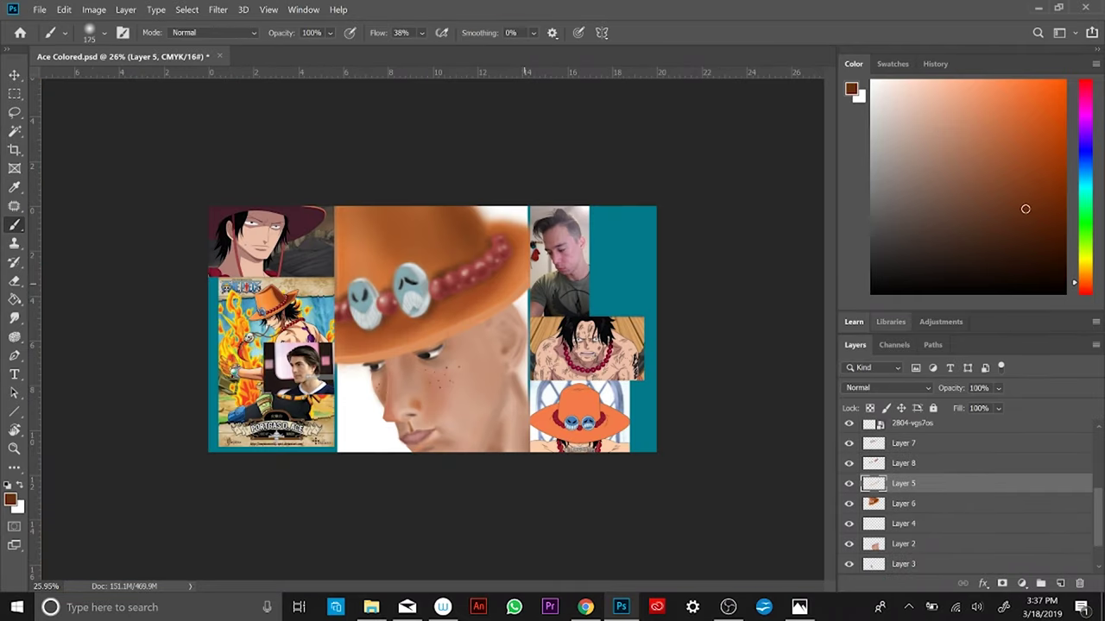
Shade the skin under the hat brim on Layer 2 with a sampled dark tone and a 250 px soft brush
alt+click(407, 363)
key(alt+bracketleft)
key(alt+bracketleft)
key(alt+bracketleft)
scroll(371, 327, down, 1)
scroll(371, 325, up, 2)
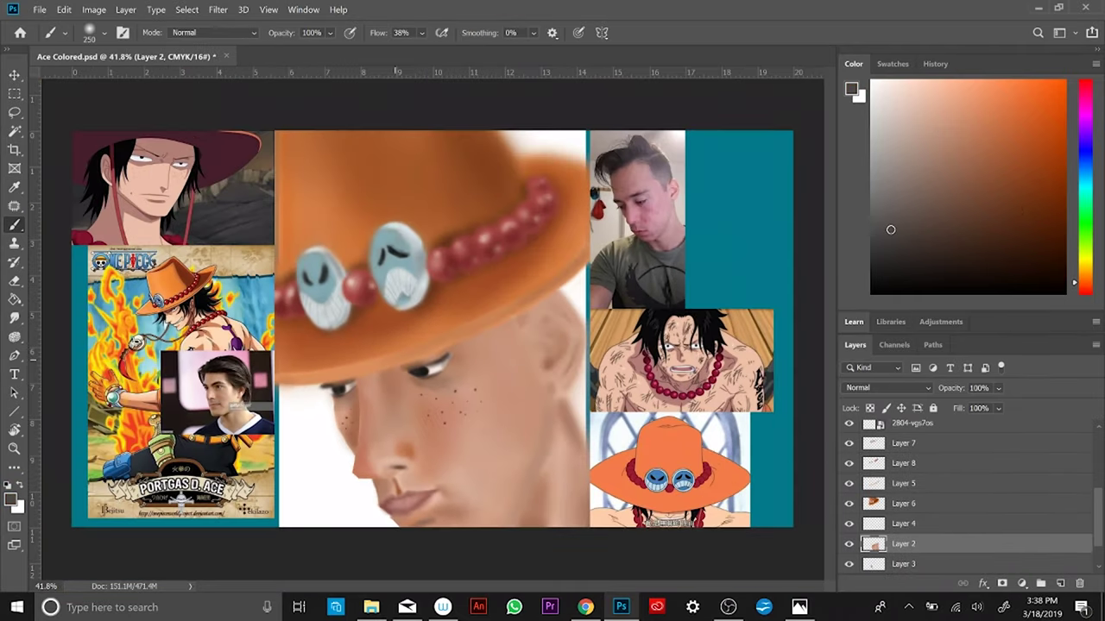
Paint the first black hair strands at the temple and between the eyes on a new layer above Layer 4 with a 100 px brush
key(d)
key(alt+bracketright)
key(ctrl+shift+alt+n)
key(bracketleft)
key(bracketleft)
key(bracketleft)
key(bracketleft)
key(bracketleft)
drag(496, 321, 516, 393)
drag(390, 370, 405, 428)
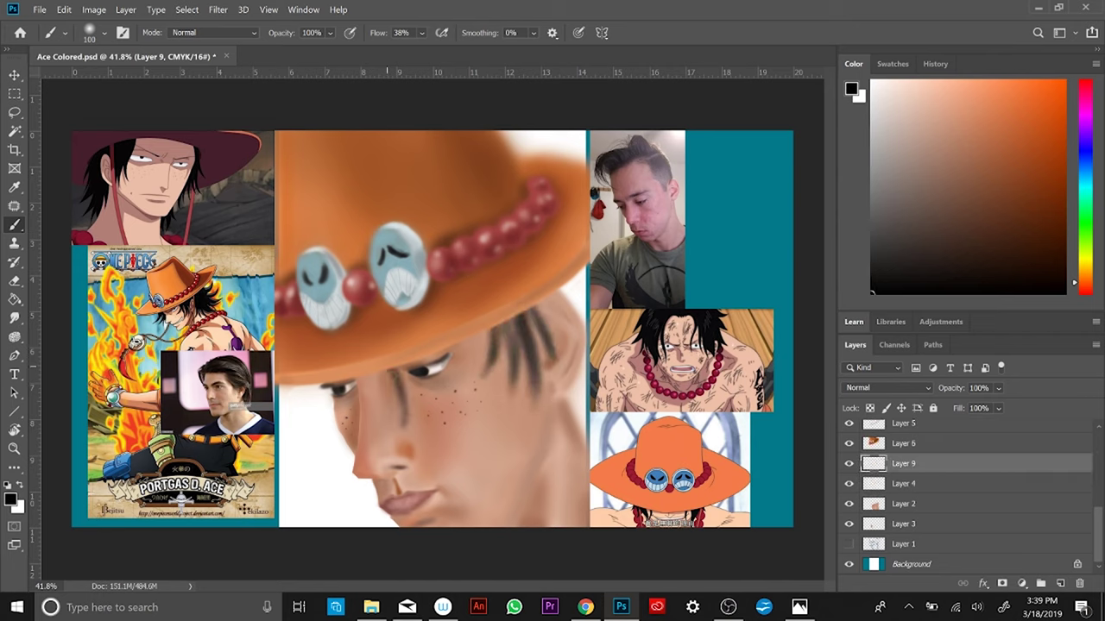
Add black hair strands on Layer 9 beside the face, at the temple, by the ear and along the neck
drag(341, 436, 347, 513)
drag(509, 311, 544, 401)
drag(561, 281, 577, 305)
drag(569, 388, 578, 425)
Paint black hair behind the ear and neck on a new layer beneath Layer 3
key(alt+bracketleft)
key(alt+bracketleft)
key(alt+bracketleft)
key(ctrl+shift+alt+n)
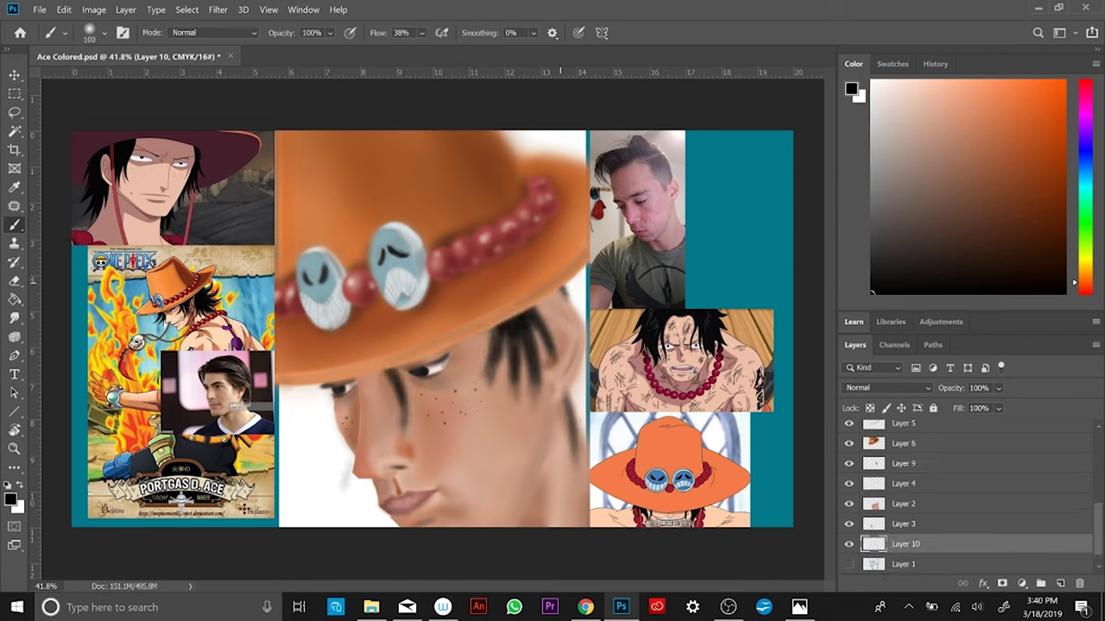
drag(569, 276, 580, 432)
drag(571, 310, 578, 444)
Extend long black strands from the temple past the ear and down the neck on Layer 9
key(alt+bracketright)
key(alt+bracketright)
key(alt+bracketright)
key(alt+bracketright)
mouse_move(518, 315)
mouse_down()
mouse_move(540, 414)
mouse_move(578, 496)
mouse_up()
Paint the black hair hanging behind the far side of the face, from brim to chin, on Layer 10
key(alt+bracketleft)
key(alt+bracketleft)
key(alt+bracketleft)
key(alt+bracketleft)
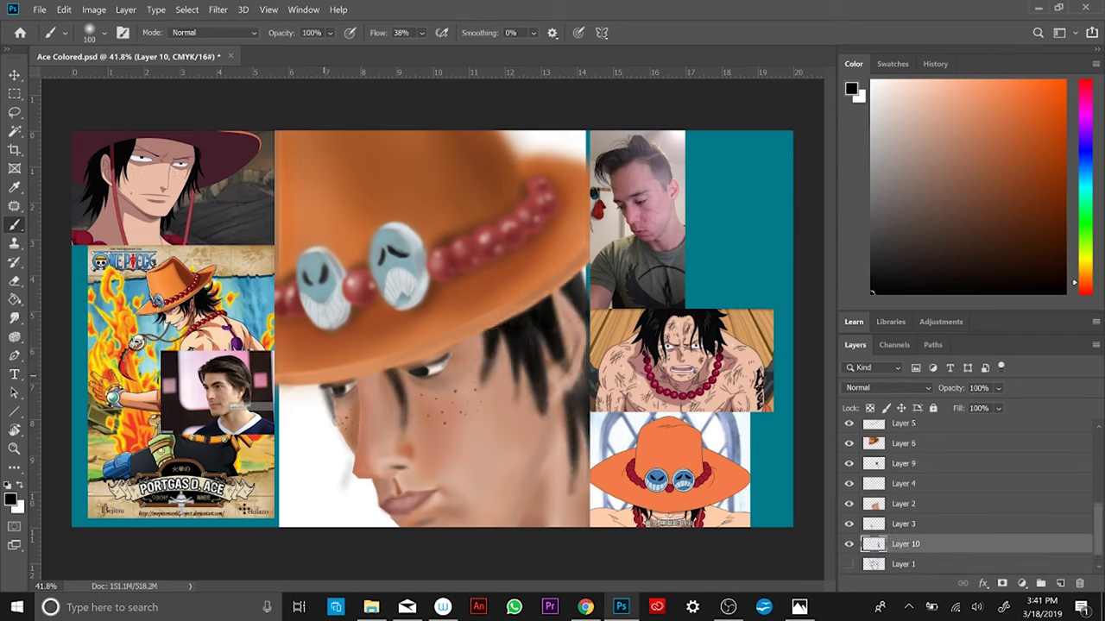
drag(350, 384, 328, 510)
drag(358, 445, 367, 521)
drag(333, 384, 306, 425)
drag(380, 479, 384, 530)
scroll(420, 450, down, 1)
scroll(420, 451, up, 1)
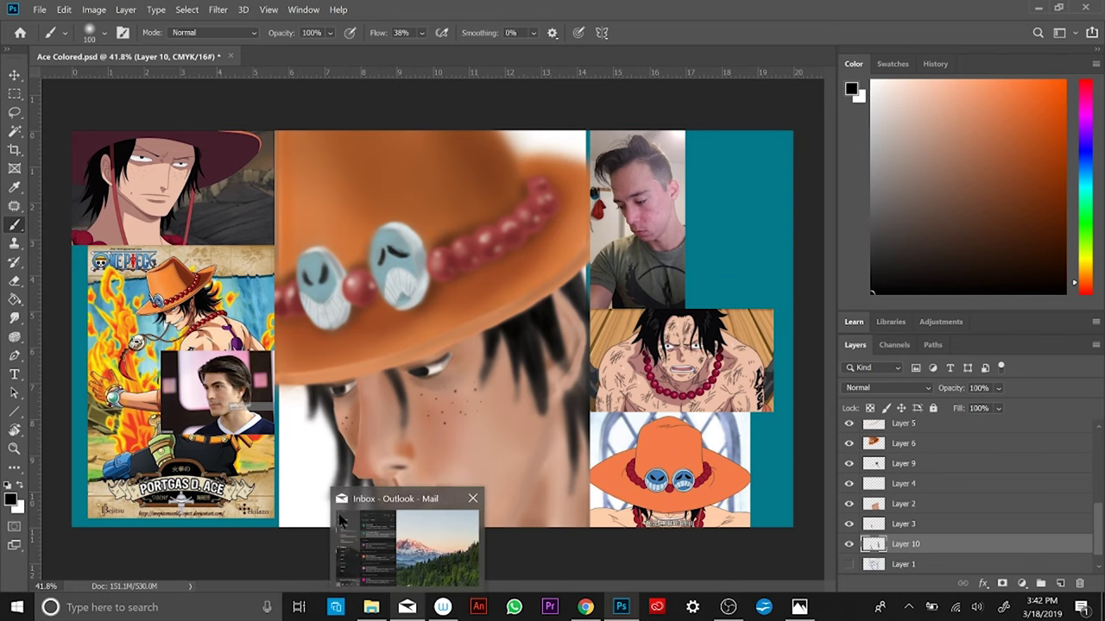
Add finer hair strands behind the nose and chin on Layer 10 with a 60 px brush
key(bracketleft)
key(bracketleft)
key(bracketleft)
key(bracketleft)
mouse_move(333, 421)
mouse_down()
mouse_move(329, 505)
mouse_move(350, 527)
mouse_up()
Paint finer black strands on Layer 9 over the neck, the temple, the near eye and the far cheek
key(alt+bracketright)
key(alt+bracketright)
key(alt+bracketright)
key(alt+bracketright)
drag(570, 353, 541, 498)
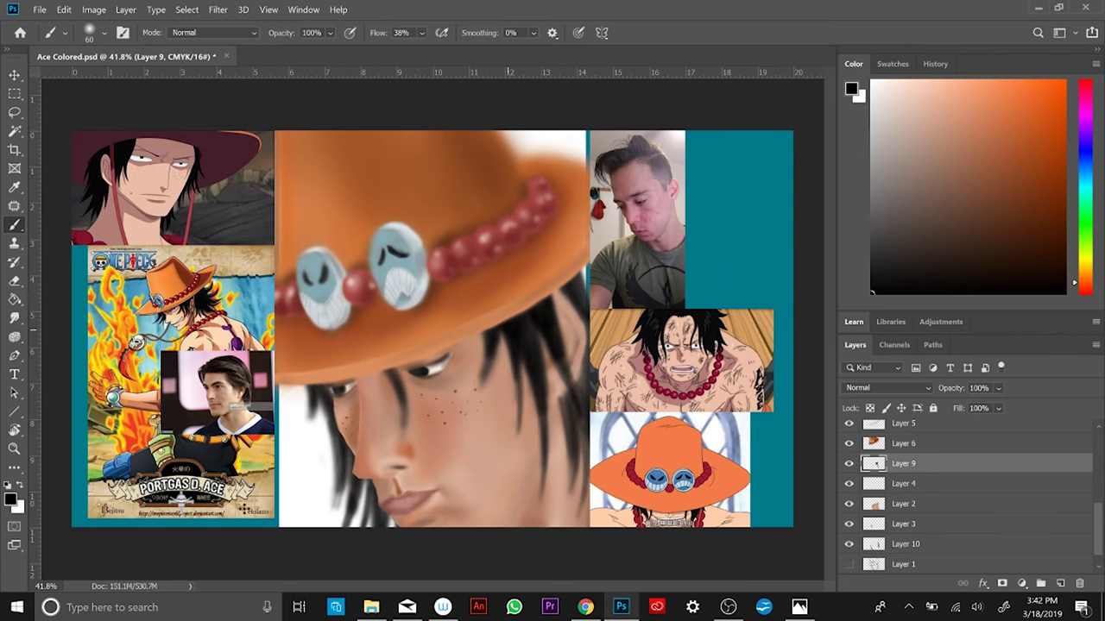
drag(496, 335, 484, 436)
drag(427, 358, 431, 427)
drag(335, 381, 310, 453)
Touch up the hat brim on Layer 6 with a sampled brown and a 70 px brush
scroll(433, 329, down, 1)
key(alt+bracketright)
key(bracketright)
alt+click(544, 297)
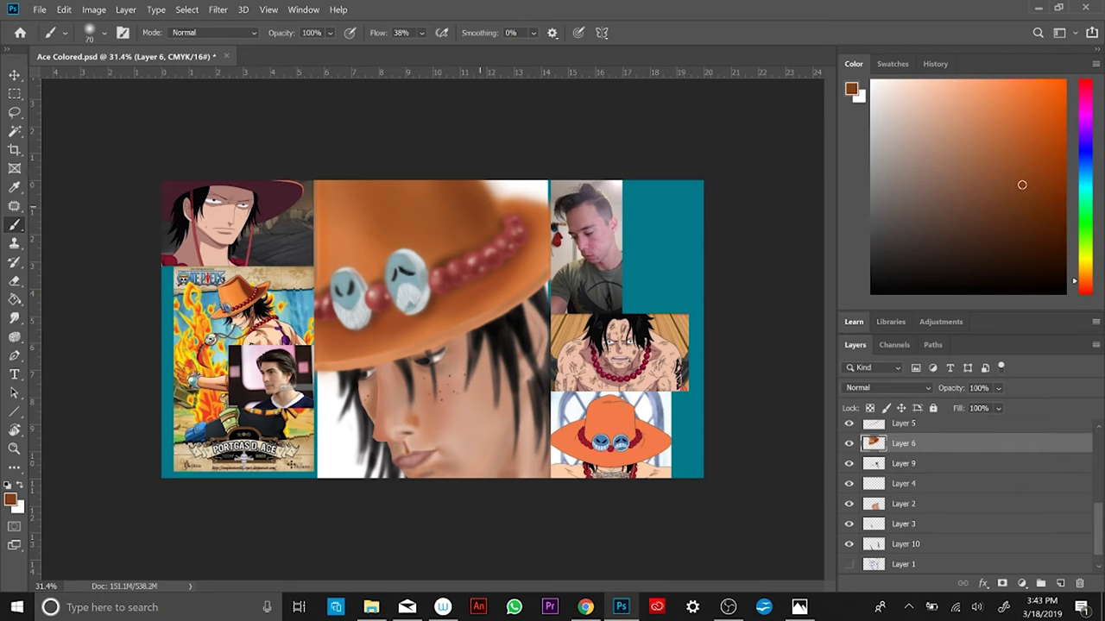
Paint a black shadow under the brim on a new layer above Layer 7 with a 125 px soft brush
key(d)
scroll(440, 342, up, 1)
key(alt+bracketright)
key(alt+bracketright)
key(alt+bracketright)
key(alt+bracketright)
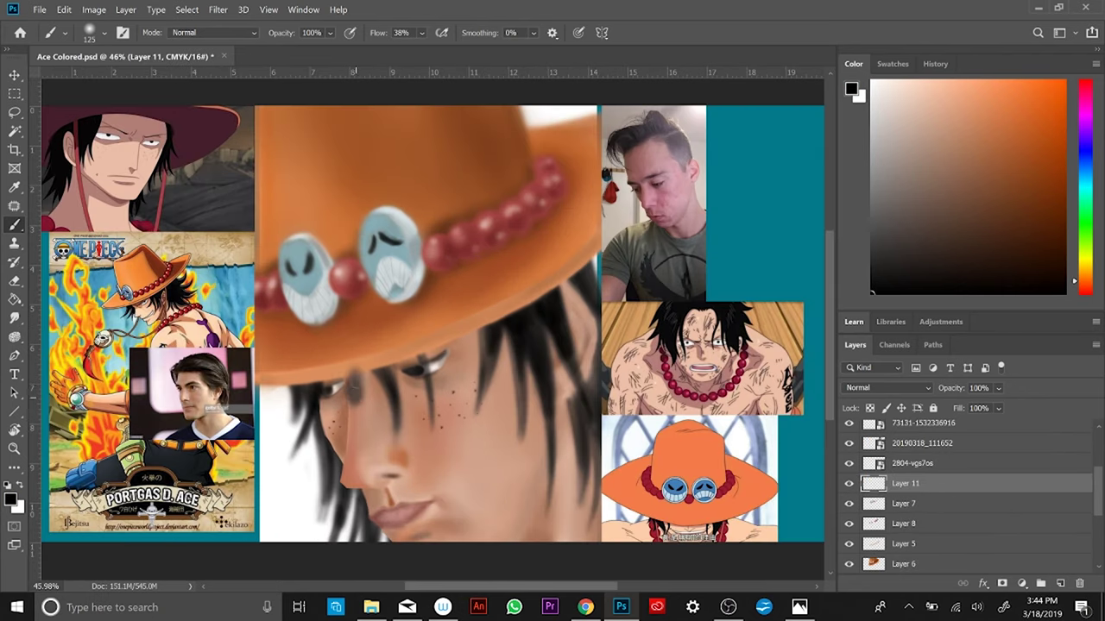
Move Layer 11 directly beneath Layer 9, lower its opacity to about 20%, and save the file
drag(904, 484, 949, 530)
click(997, 387)
drag(998, 406, 985, 406)
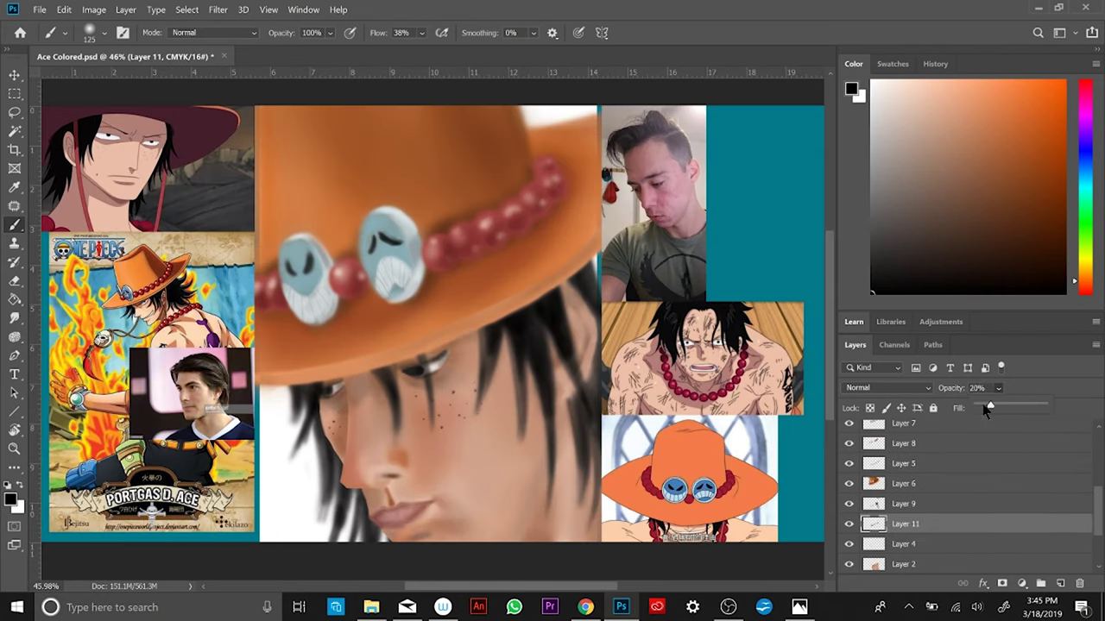
key(v)
key(ctrl+0)
key(ctrl+s)
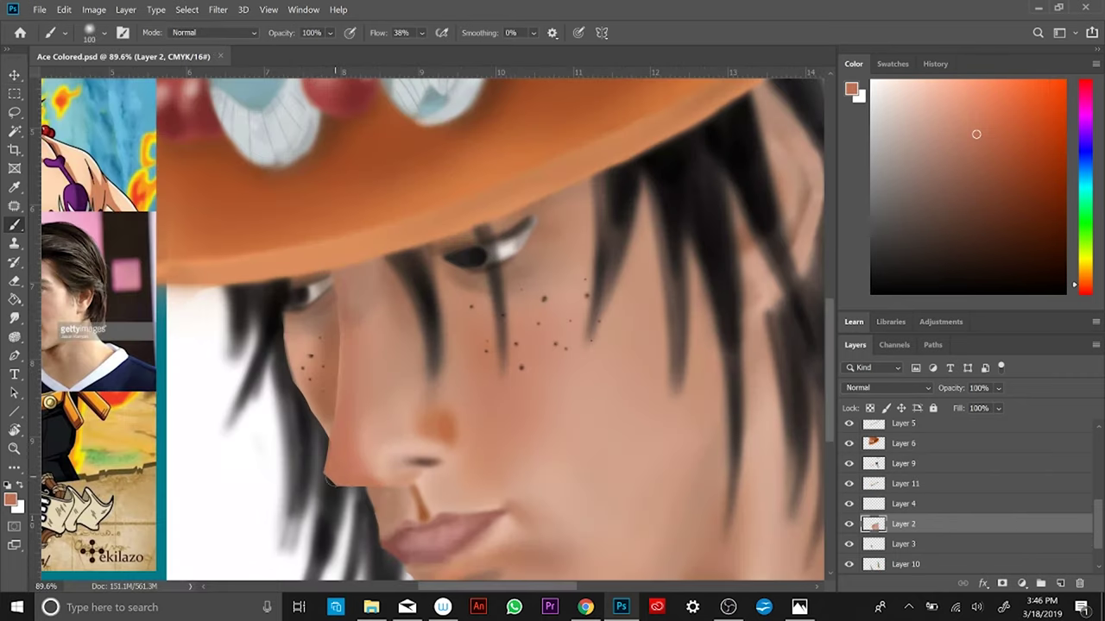
Blend the skin around the nose and cheek on Layer 2 with sampled skin tones and a larger soft brush
key(bracketright)
key(bracketright)
scroll(458, 360, down, 5)
scroll(423, 436, down, 4)
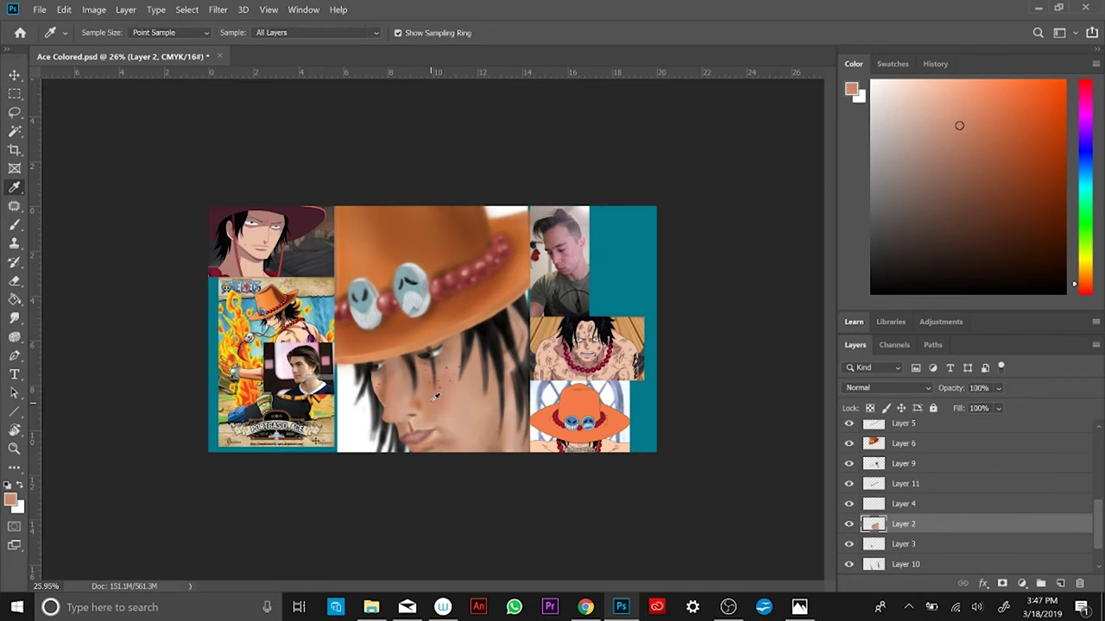
scroll(422, 436, up, 2)
scroll(423, 436, down, 1)
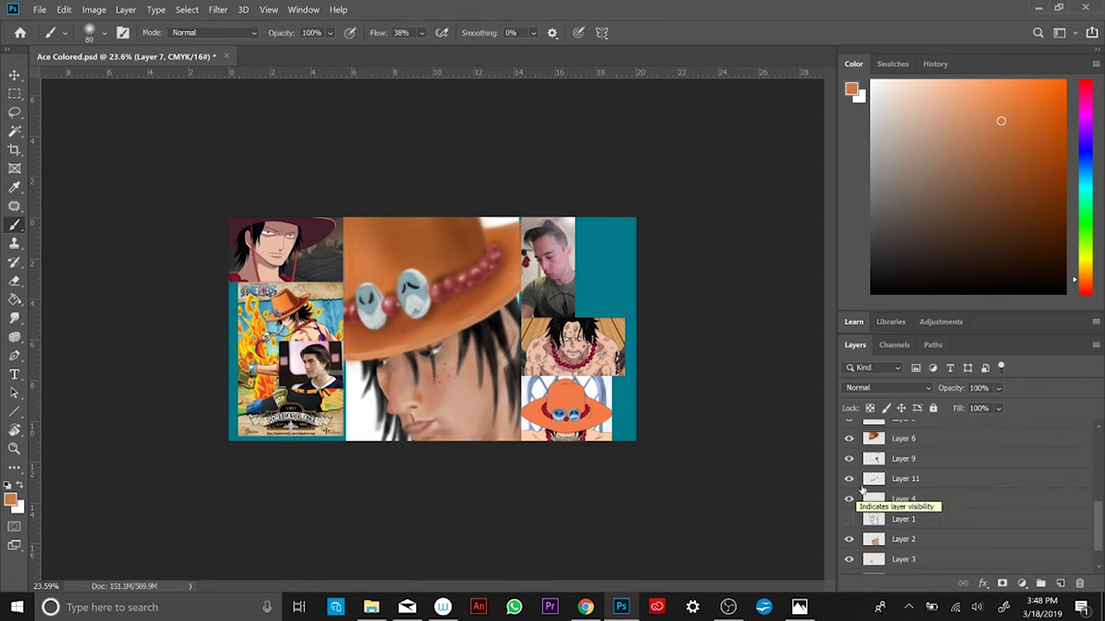
Paint the orange-brown hat strap hanging past the ear on a new layer between Layer 6 and Layer 9
scroll(401, 315, up, 3)
scroll(401, 315, down, 2)
scroll(402, 315, up, 2)
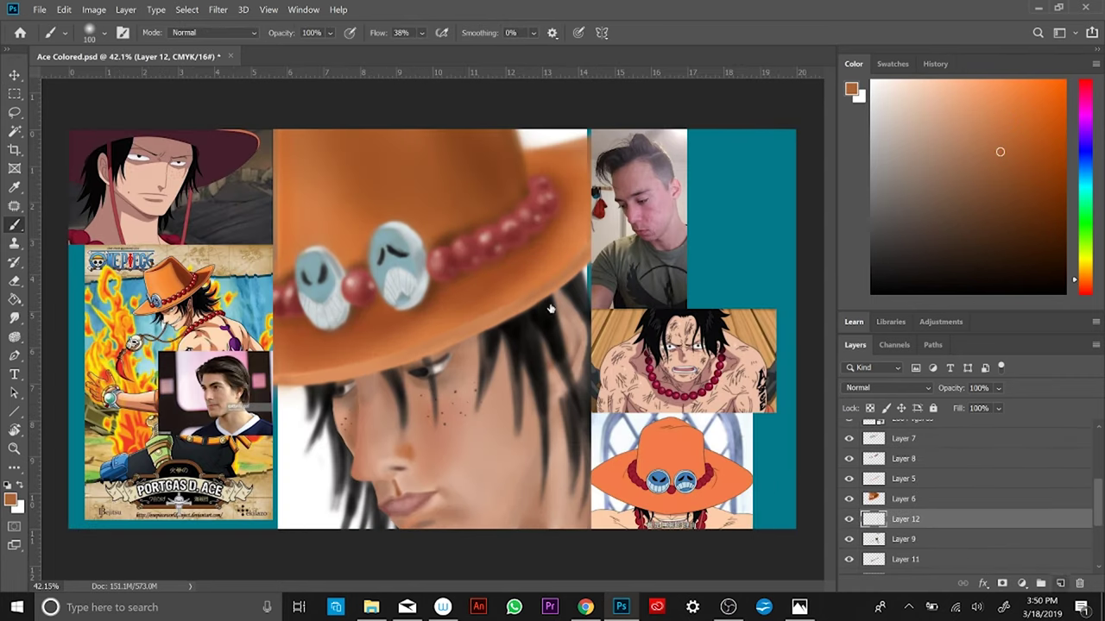
scroll(547, 505, down, 3)
scroll(547, 505, up, 2)
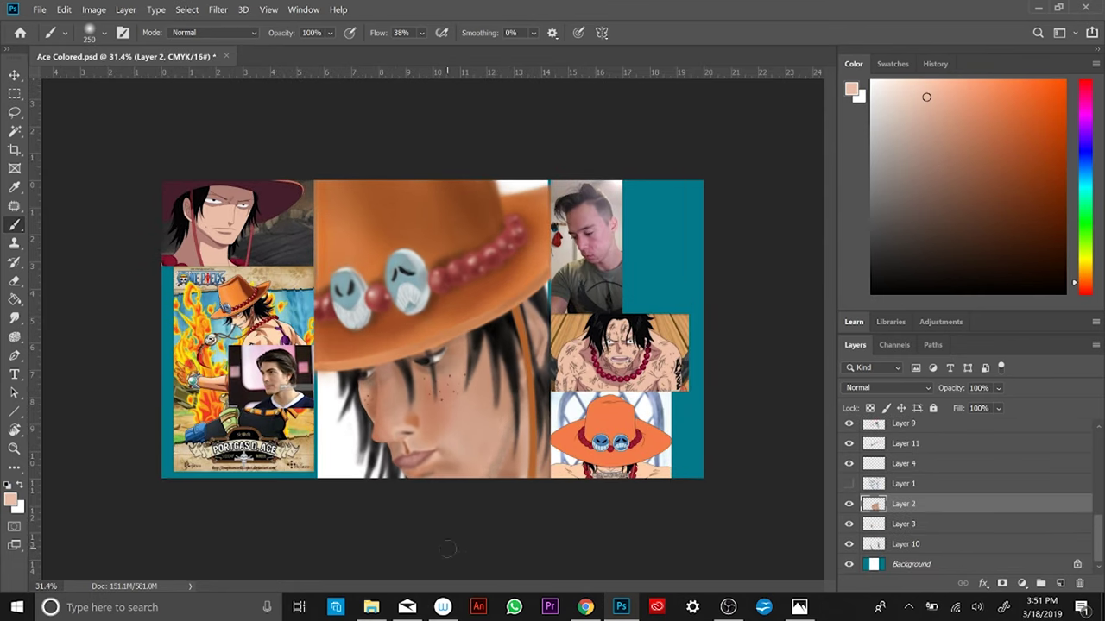
Add pale peach highlights to the skin on Layer 2 with a soft brush of 150 to 250 px
scroll(458, 522, down, 2)
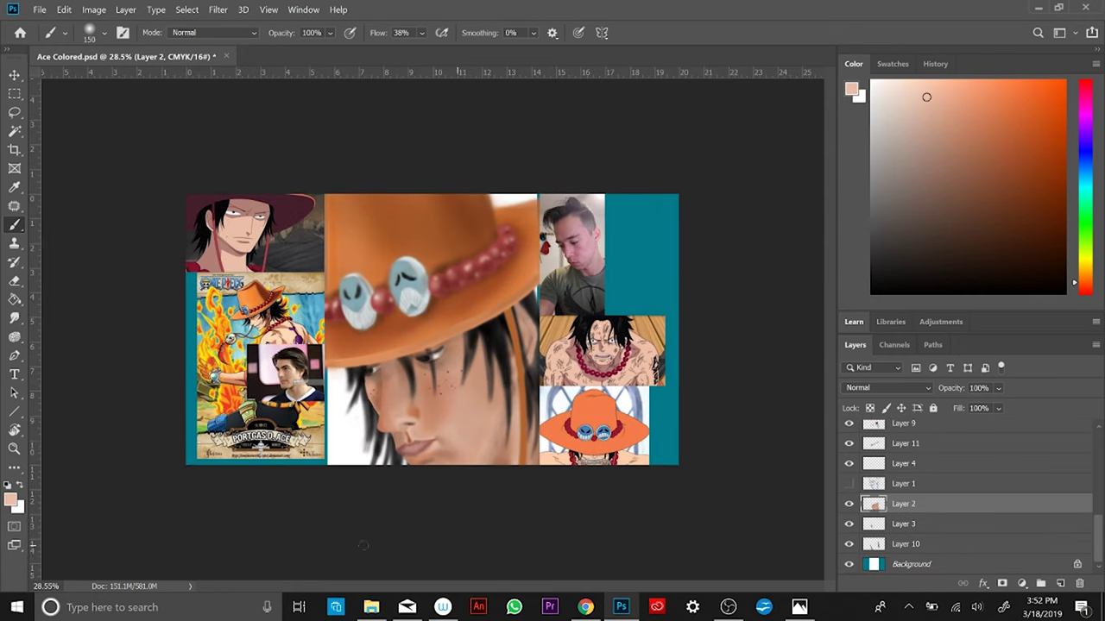
scroll(457, 522, up, 2)
scroll(484, 514, up, 2)
scroll(489, 510, up, 1)
Thicken the black hair behind the face and neck on Layer 10 with a brush of about 60 px
key(alt+bracketleft)
key(alt+bracketleft)
key(d)
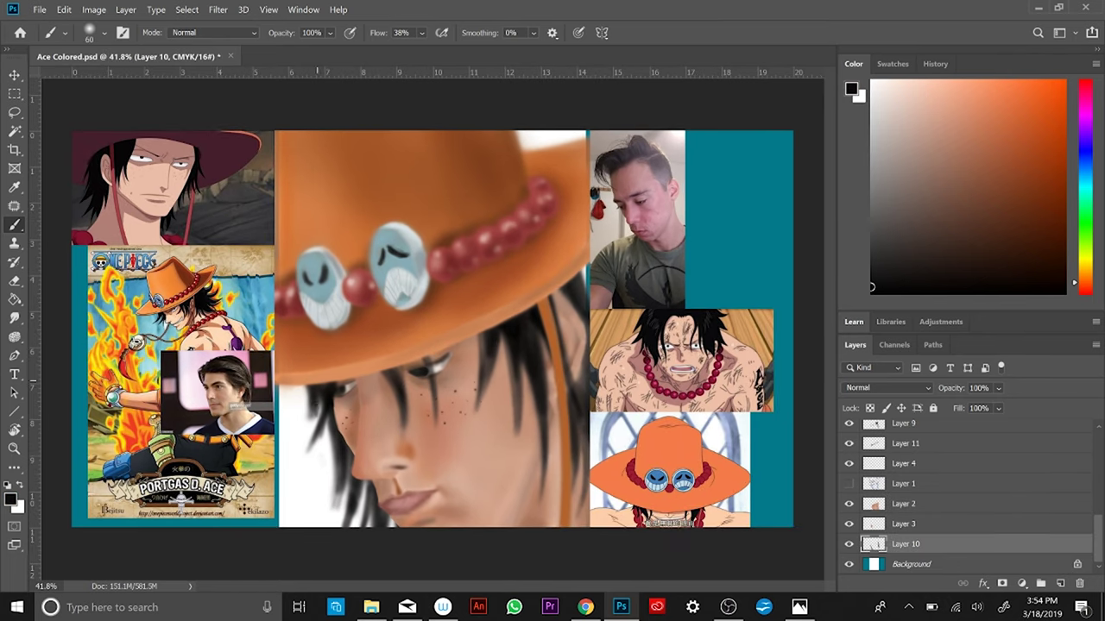
key(bracketright)
Darken the hair around the ear and strap on Layer 9 with a black brush of about 90 px
key(alt+period)
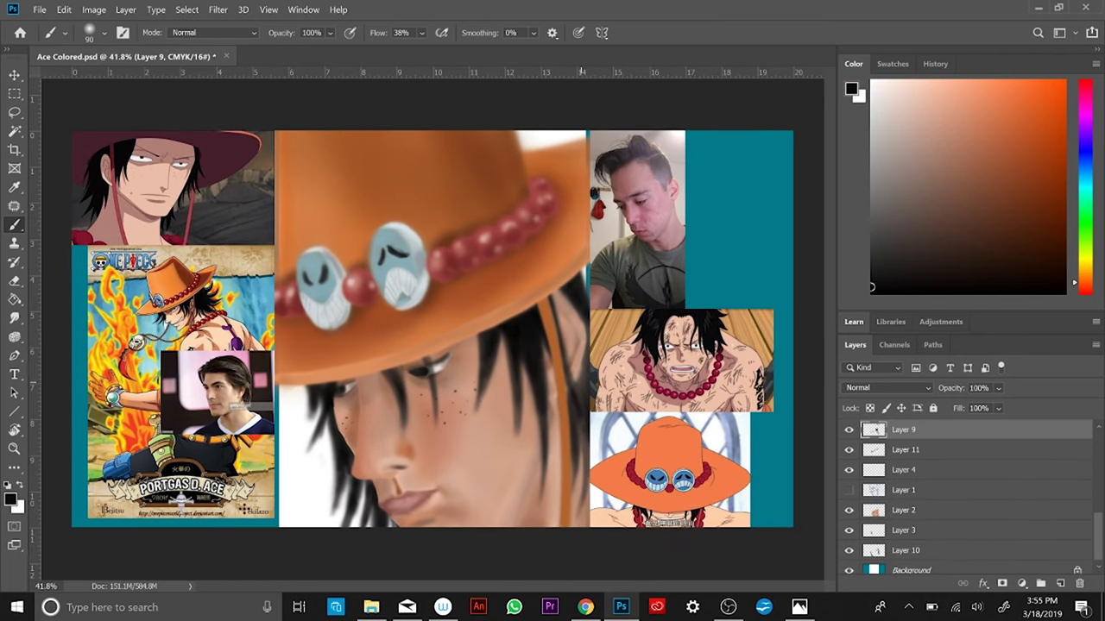
key(bracketleft)
key(bracketleft)
key(bracketleft)
key(bracketleft)
Refine the back hair on Layer 10 with a 45 px black brush and save the file
scroll(432, 334, down, 4)
key(alt+bracketleft)
key(alt+bracketleft)
key(alt+bracketleft)
key(alt+bracketleft)
key(alt+bracketleft)
key(alt+bracketleft)
key(ctrl+s)
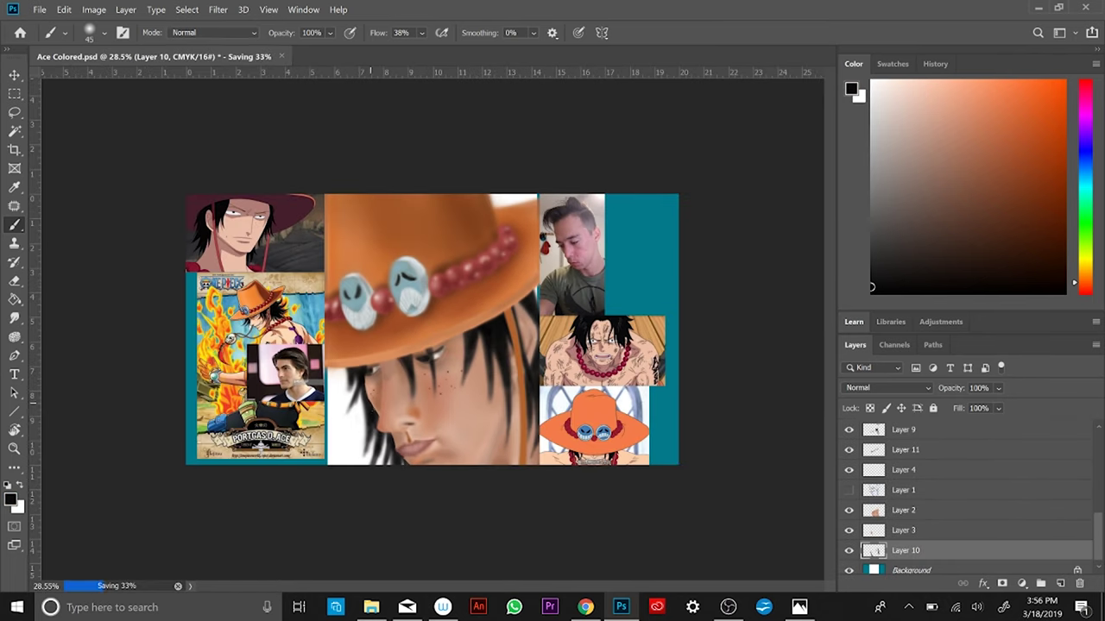
Reduce the canvas width to 8.5 so only the portrait remains, without the reference images
scroll(432, 328, up, 1)
key(alt+bracketleft)
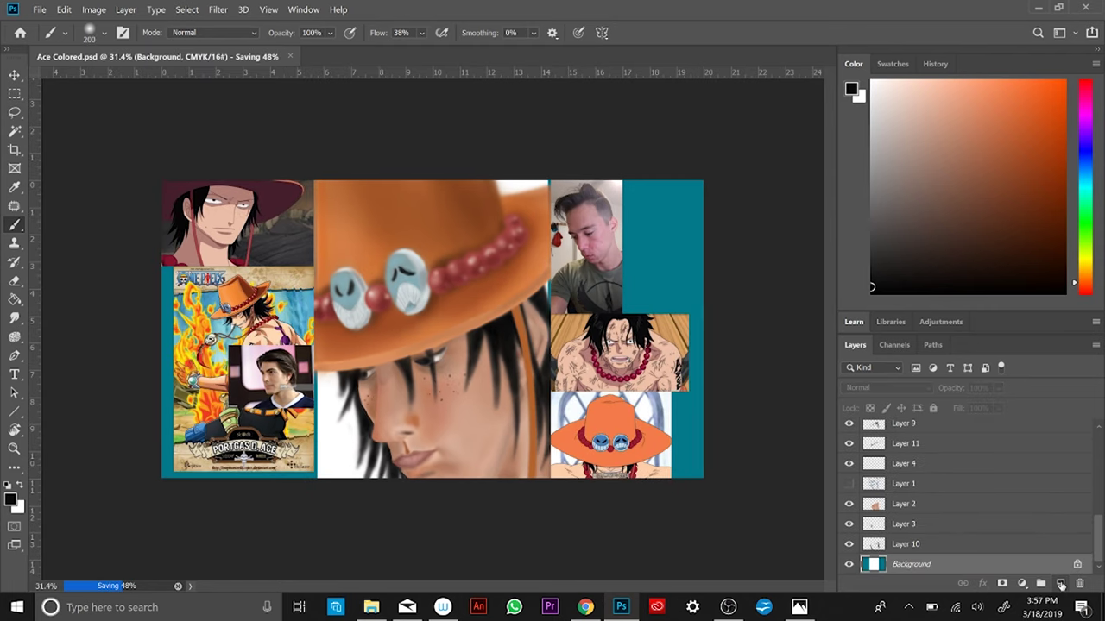
key(ctrl+alt+c)
text(8.5)
key(Return)
Cover the backdrop behind the portrait in muted slate blue on a new layer above the Background
key(ctrl+shift+alt+n)
click(911, 196)
key(alt+BackSpace)
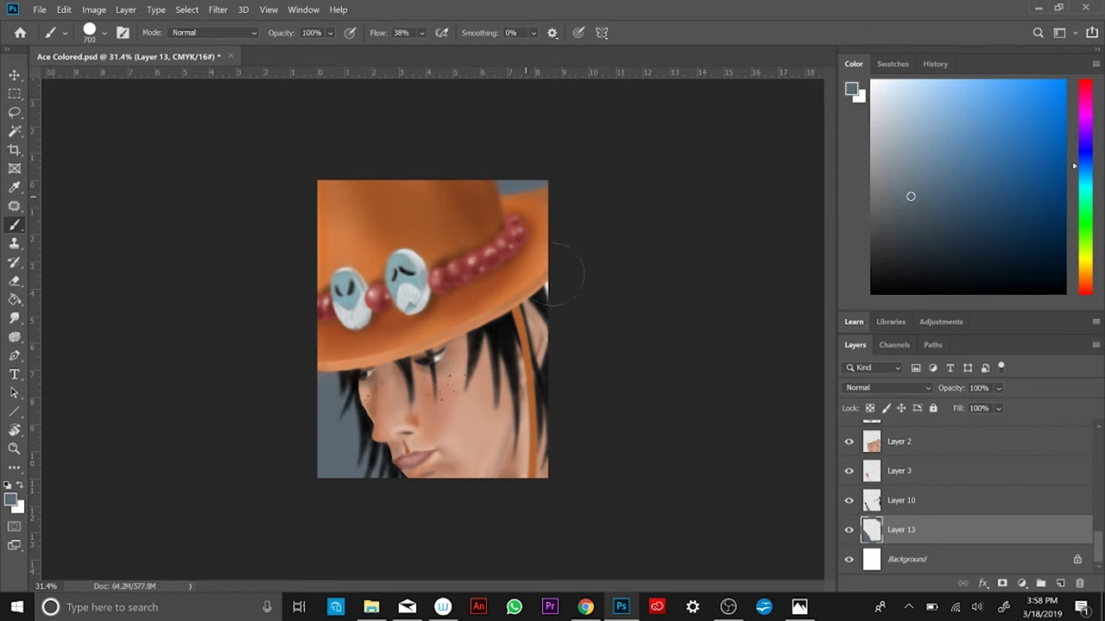
Shift the hat, beads and medallions slightly right and deepen the backdrop on Layer 13 with dark blue using a 500 px brush
key(v)
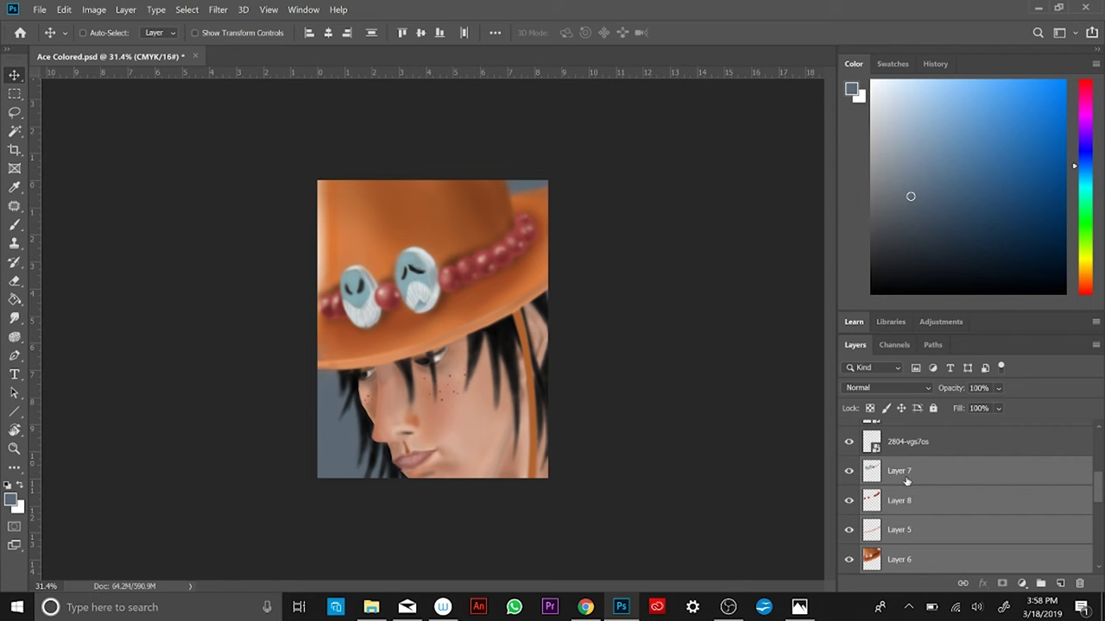
key(b)
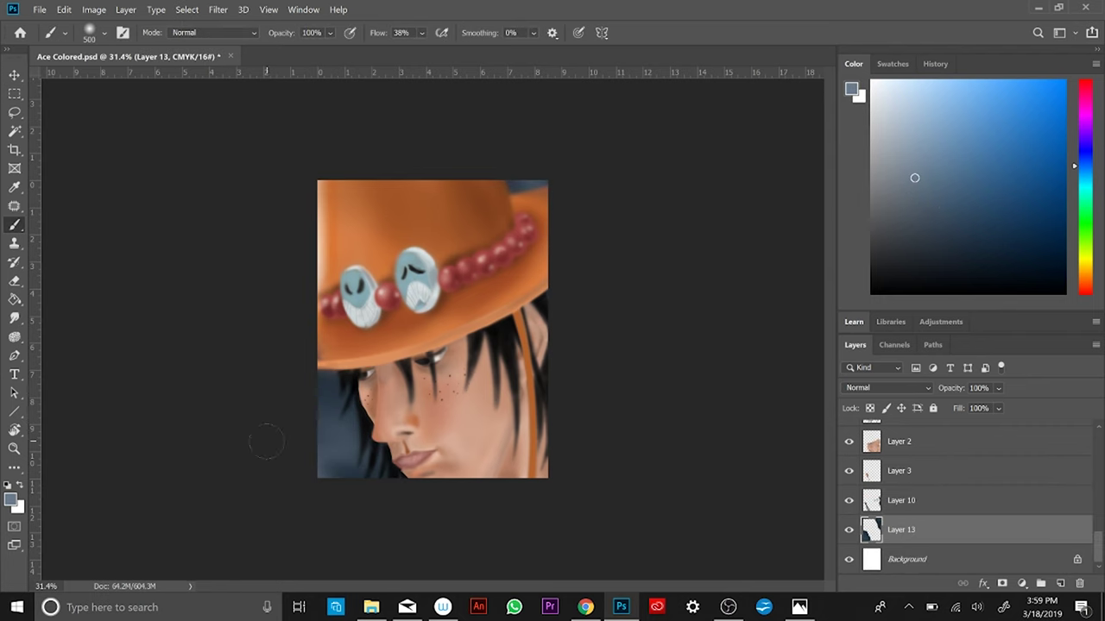
Draw thin grey-blue rain streaks over the hat and backdrop on a new layer above Layer 7 with a 40 px brush
key(ctrl+shift+alt+n)
drag(393, 330, 390, 354)
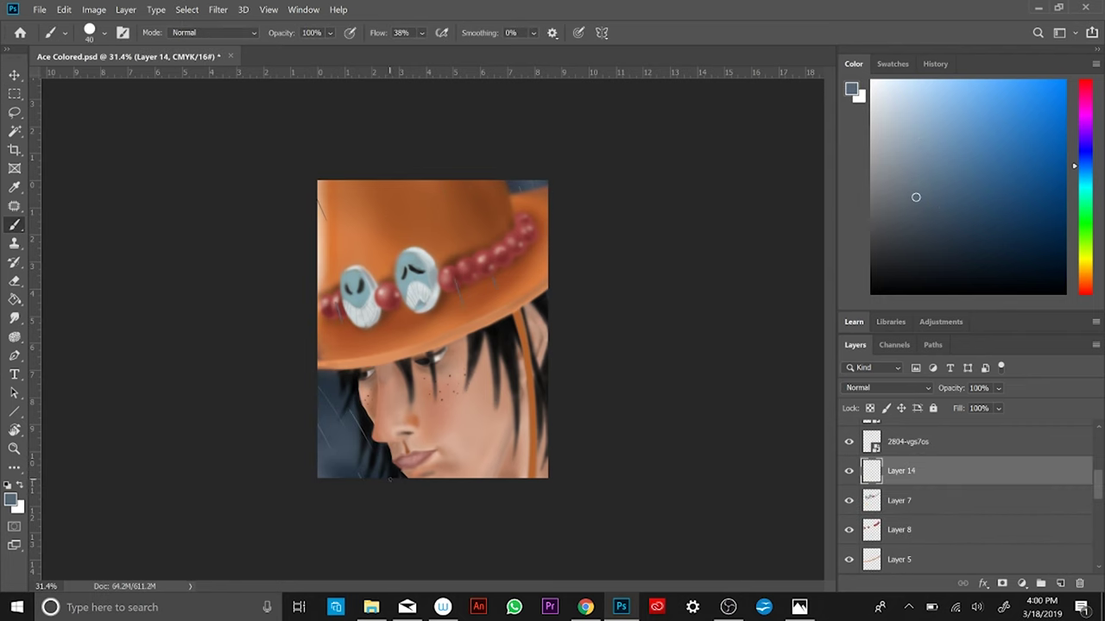
Switch to a soft 40 px brush for blue rain on the Layer 13 backdrop and undo the last stroke
click(89, 32)
scroll(966, 501, down, 3)
click(900, 530)
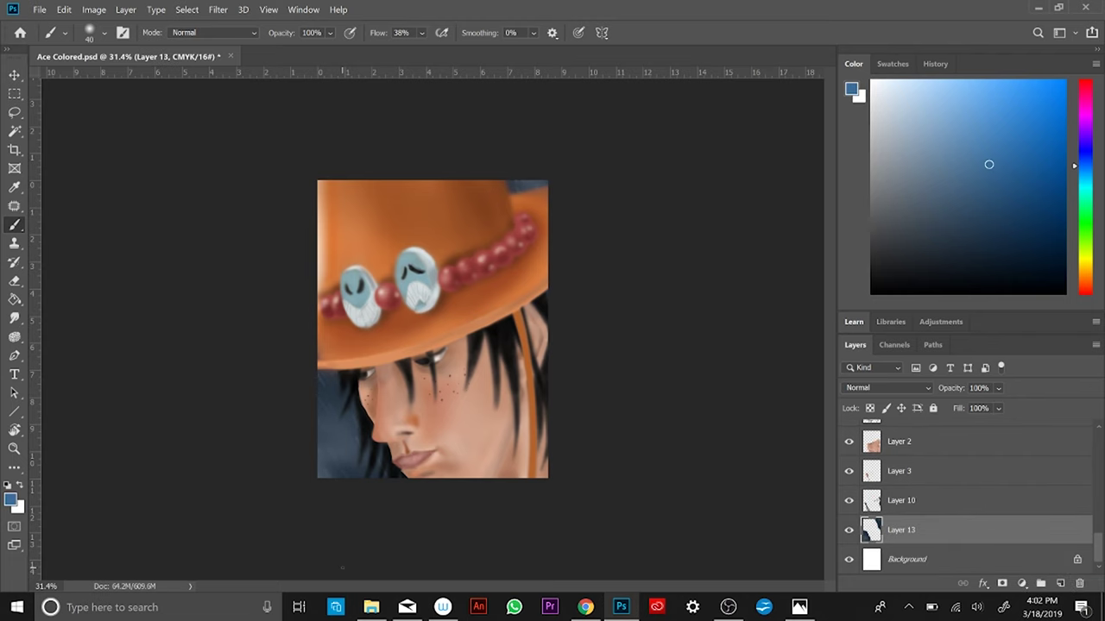
key(ctrl+z)
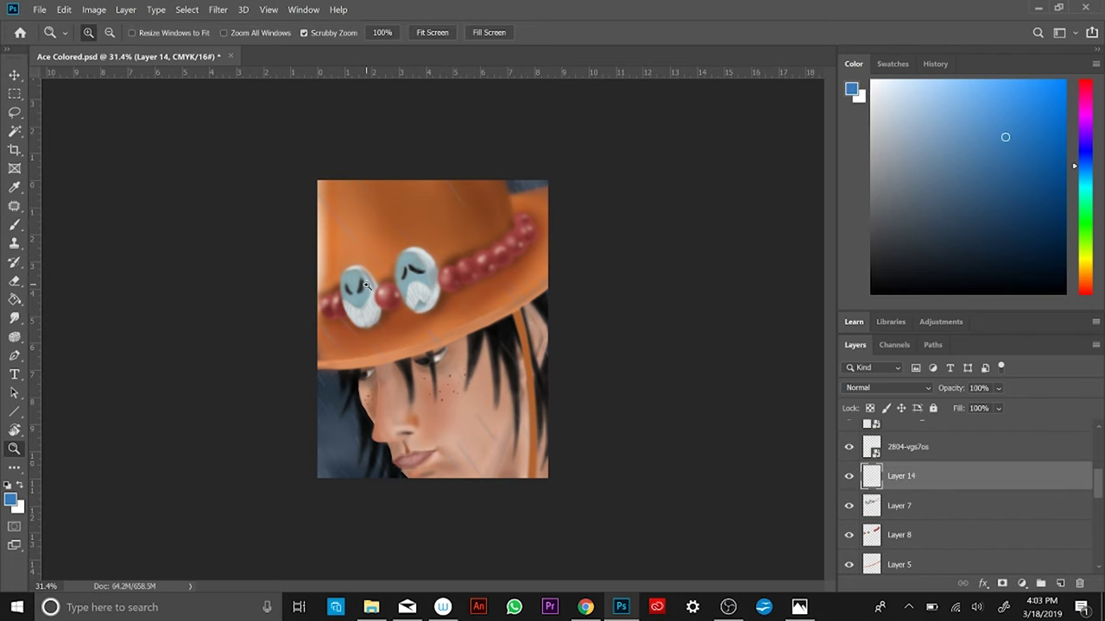
Paint soft, brighter blue rain streaks over the hat and face on Layer 14 and on the backdrop on Layer 13
click(1005, 137)
key(ctrl+shift+z)
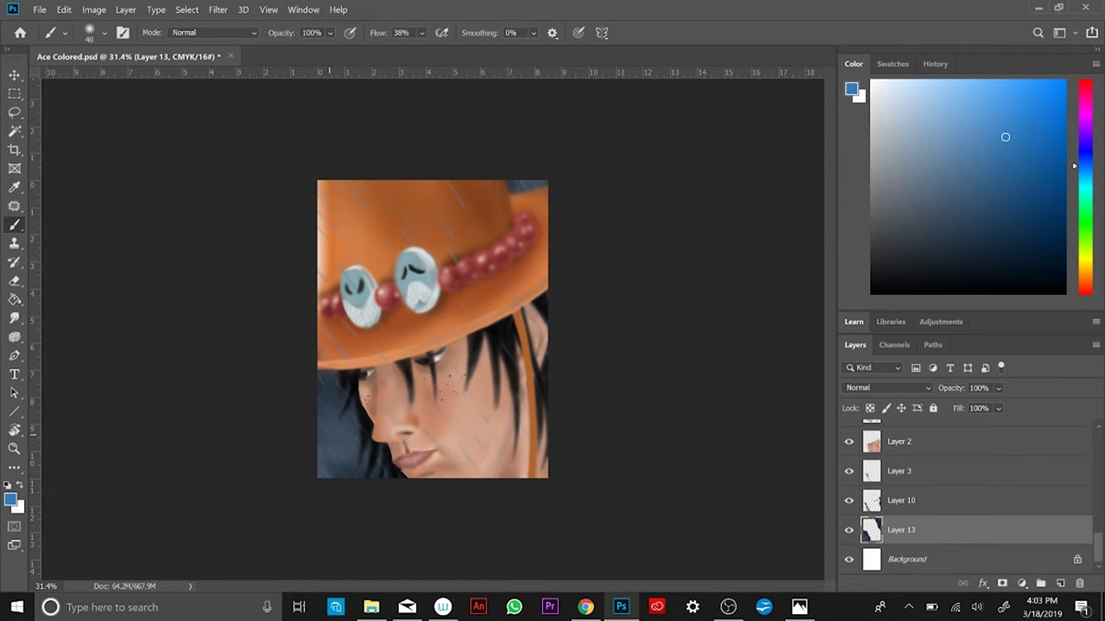
key(ctrl+z)
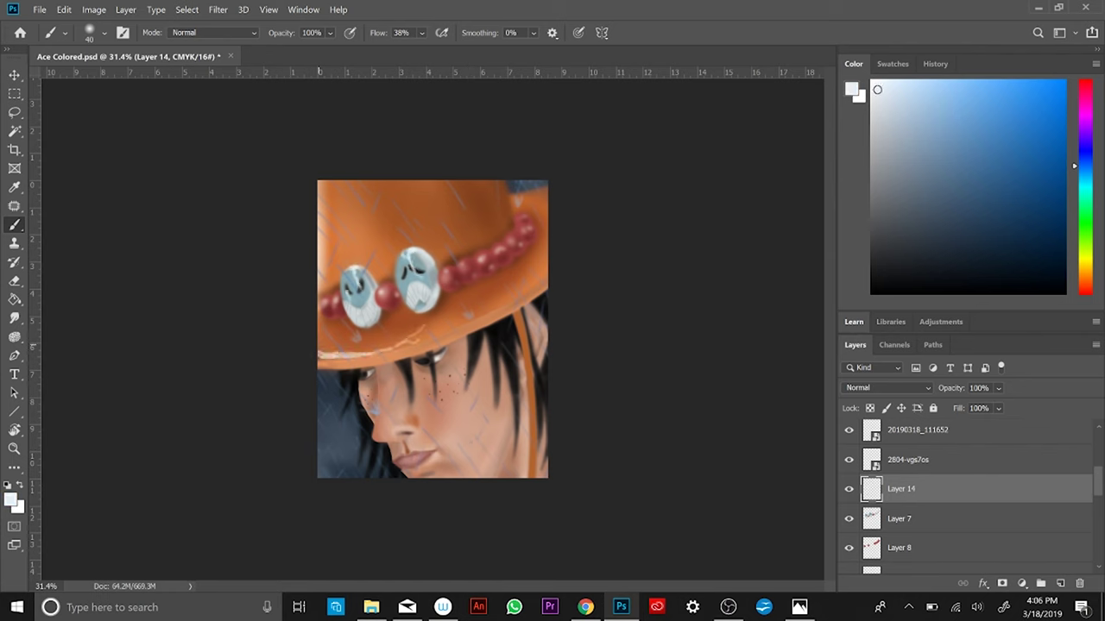
Undo the pale brim highlights and paint thin whitish branching trickles on the crown, brim and cheek
key(ctrl+z)
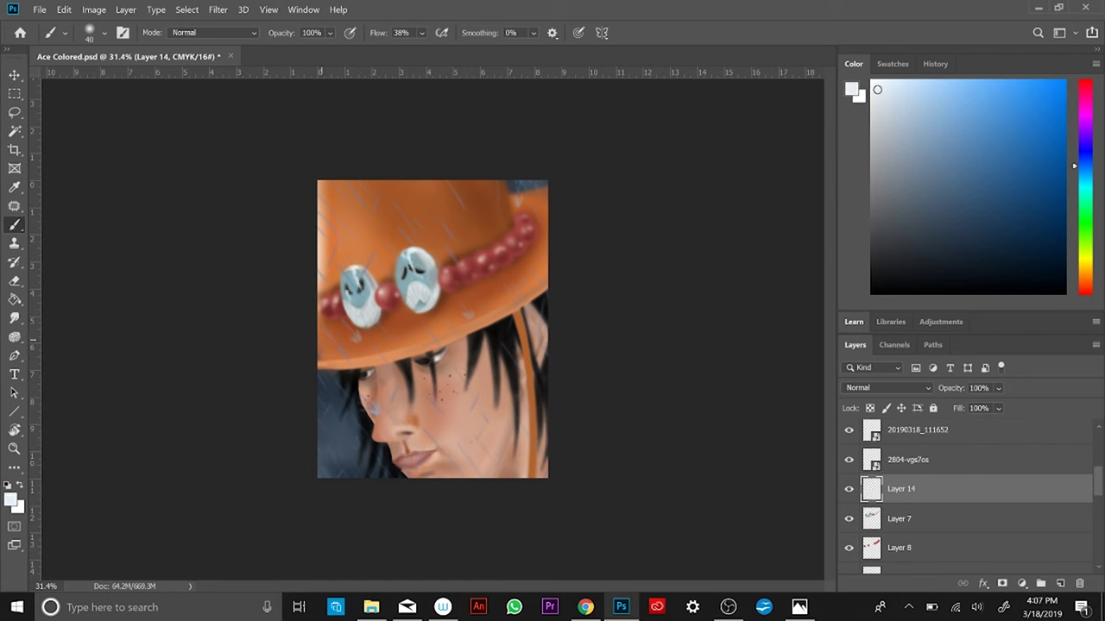
alt+click(436, 354)
Shade the hat crown on Layer 6 with a sampled orange-brown and a 700 px soft brush
ctrl+click(365, 250)
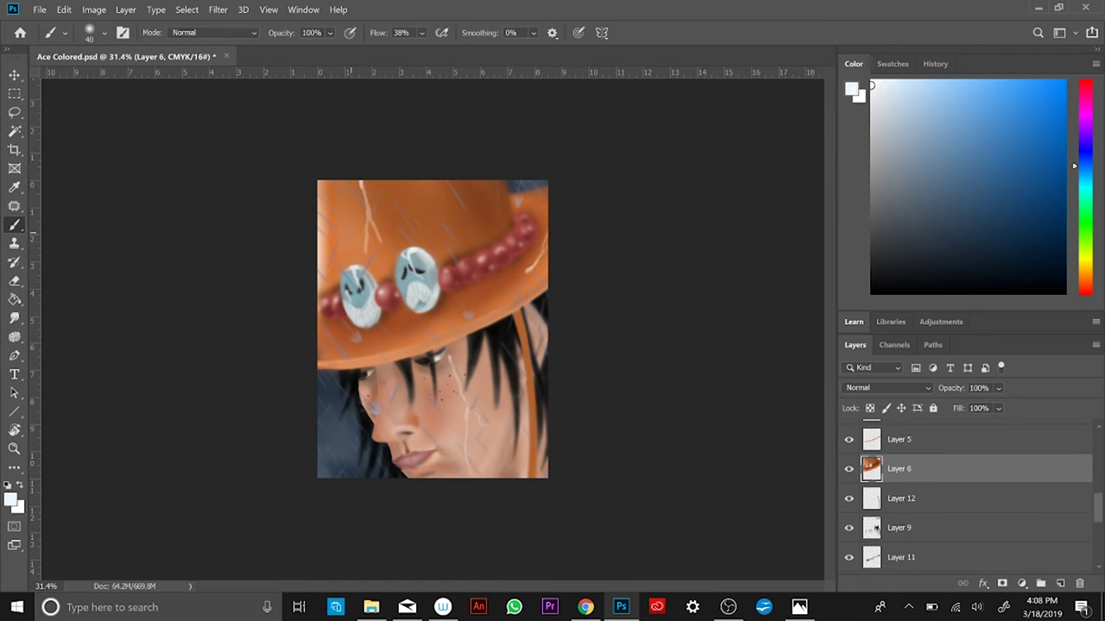
alt+click(345, 259)
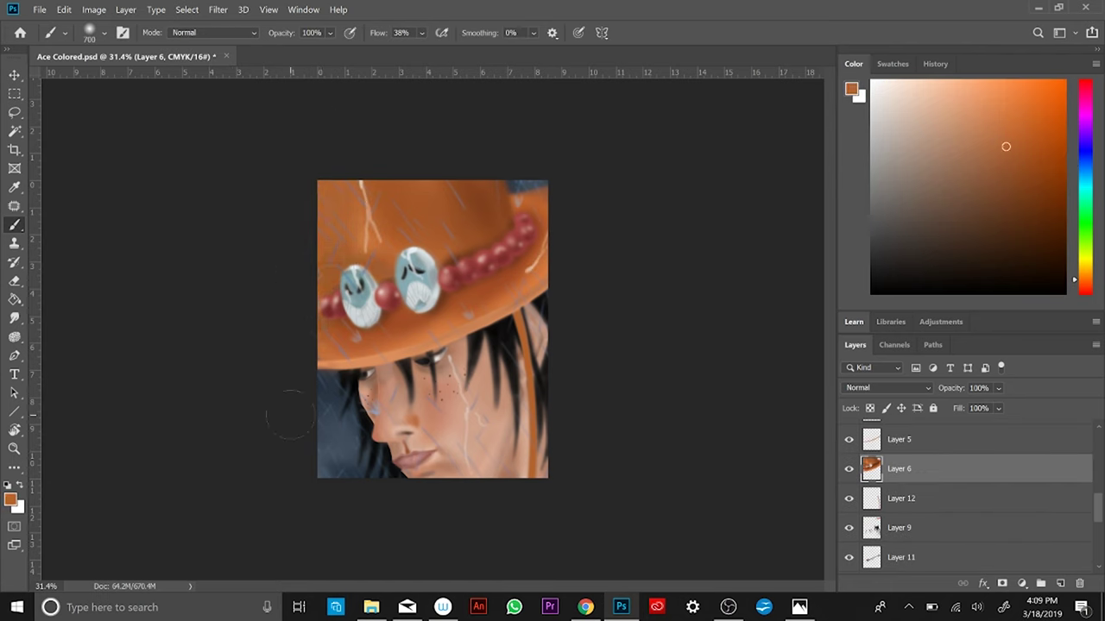
Shade the red beads on Layer 8 with a sampled dark red and an 80 px soft brush
ctrl+click(335, 303)
alt+click(335, 304)
scroll(330, 264, down, 3)
scroll(331, 264, up, 2)
key(bracketleft)
key(bracketleft)
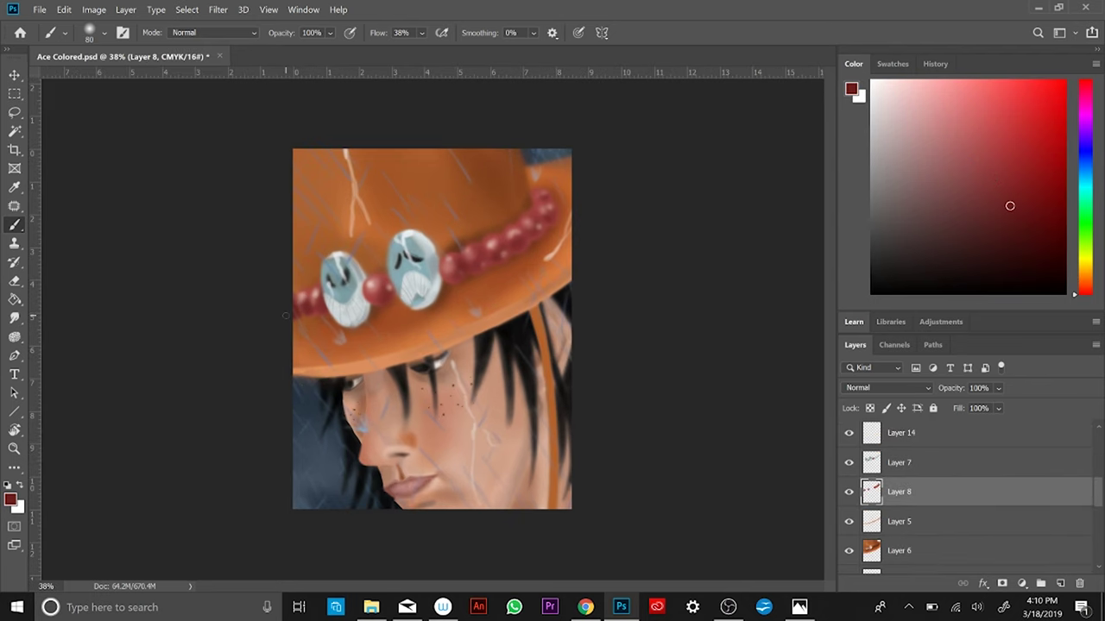
Touch up the hat brim's edge on Layer 5 with a sampled light orange and a 50 px soft brush
alt+click(330, 270)
scroll(326, 285, down, 1)
scroll(315, 320, up, 1)
ctrl+click(307, 341)
ctrl+click(289, 360)
scroll(287, 360, down, 1)
scroll(433, 330, up, 4)
key(bracketleft)
key(bracketleft)
key(bracketleft)
alt+click(432, 330)
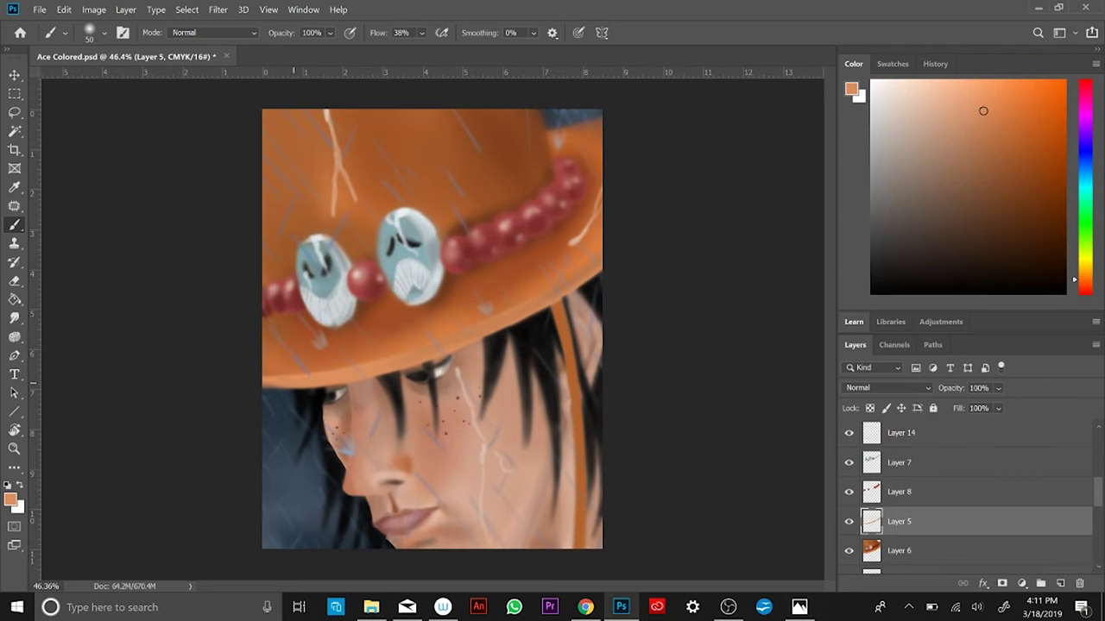
Deepen the shading of the hat on Layer 6 with a sampled brown and a 400 px soft brush
scroll(547, 259, down, 3)
ctrl+click(375, 259)
alt+click(376, 259)
key(bracketright)
key(bracketright)
key(bracketright)
key(bracketright)
key(bracketright)
key(bracketright)
key(bracketright)
key(bracketright)
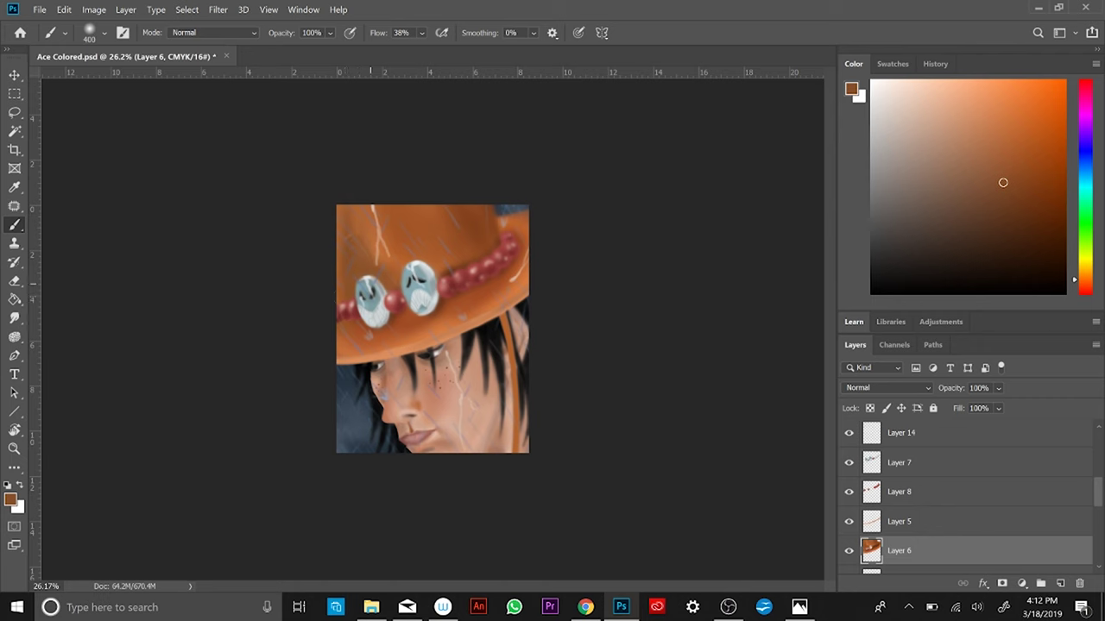
scroll(432, 329, up, 3)
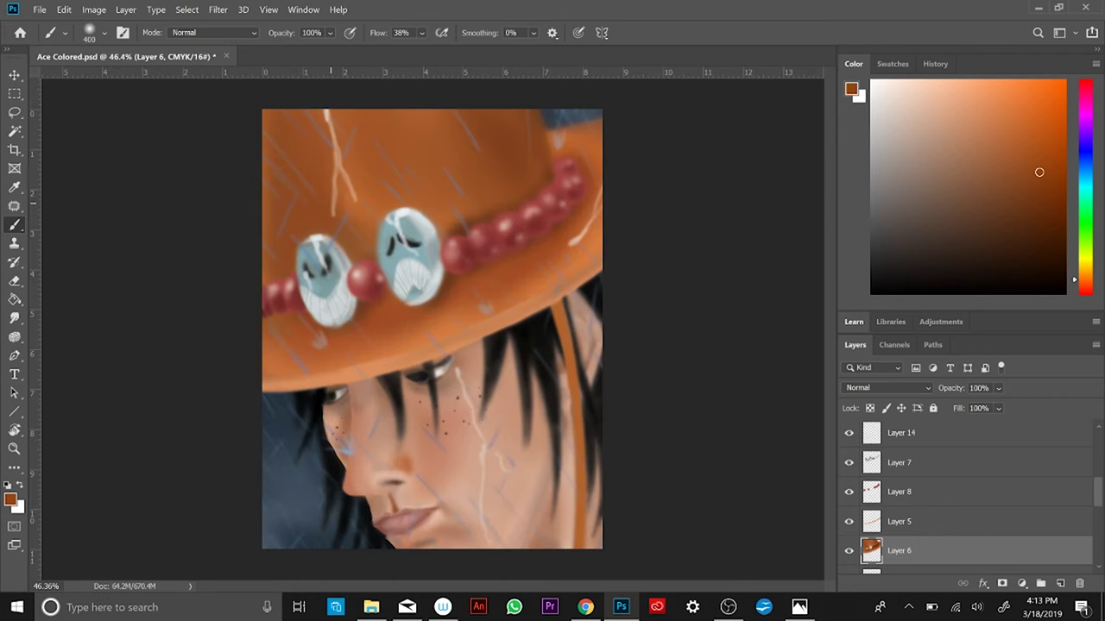
Darken the hat's outer left edge on Layer 6 with dark blue sampled from the backdrop and a 300 px soft brush
alt+click(293, 427)
scroll(310, 245, down, 4)
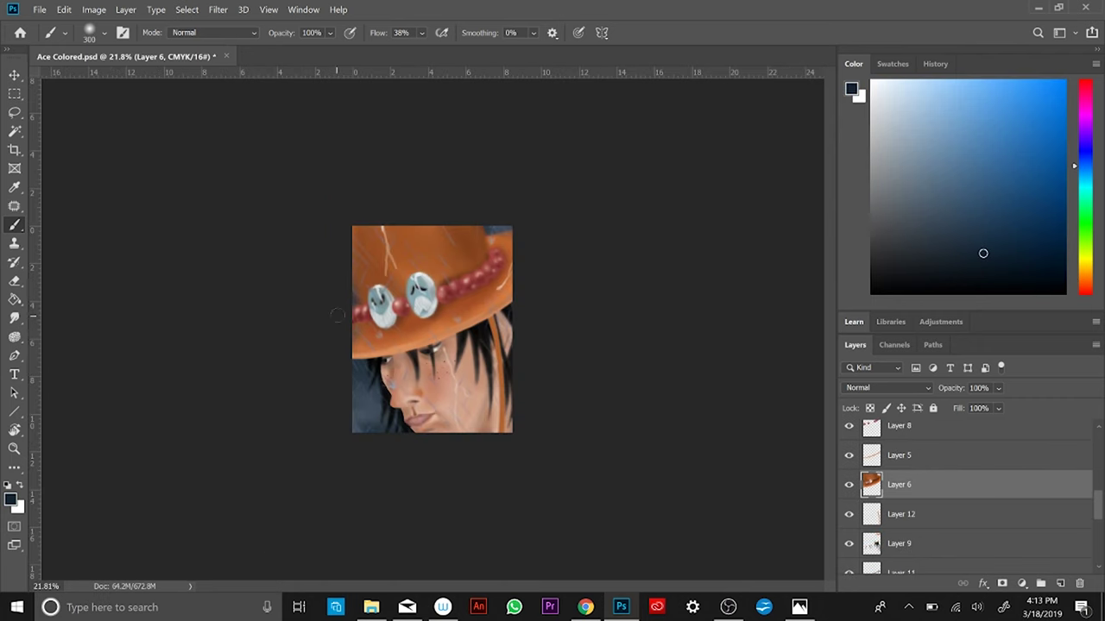
scroll(327, 376, down, 1)
Paint yellow-orange flames over the blue backdrop on new Layer 15, above Layer 13
scroll(296, 218, up, 4)
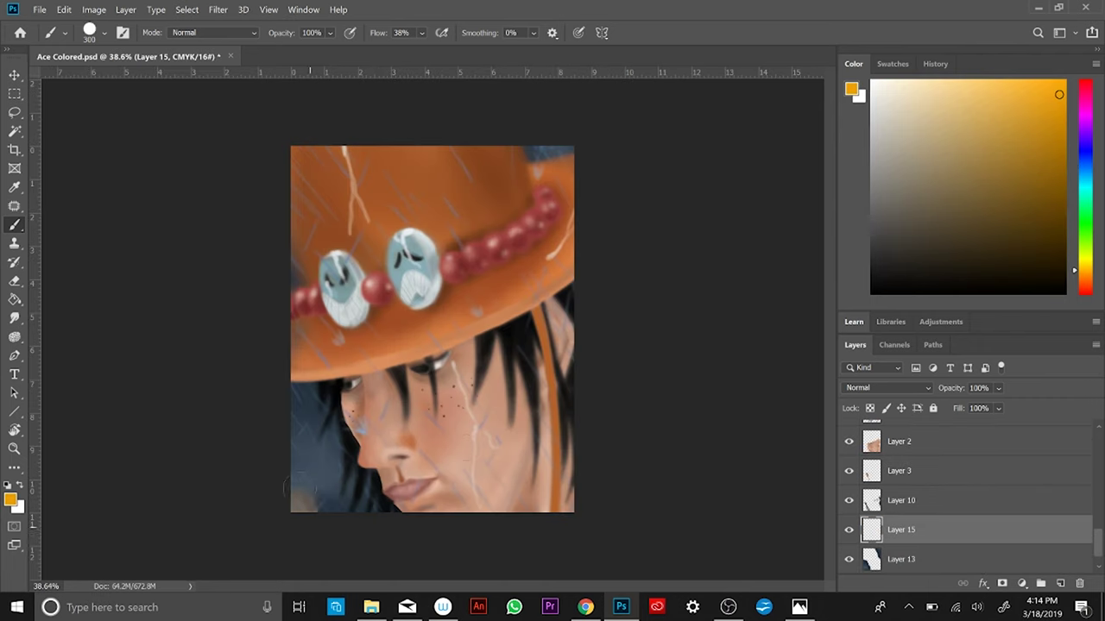
drag(366, 496, 328, 440)
mouse_move(298, 505)
mouse_down()
mouse_move(302, 466)
mouse_move(309, 483)
mouse_up()
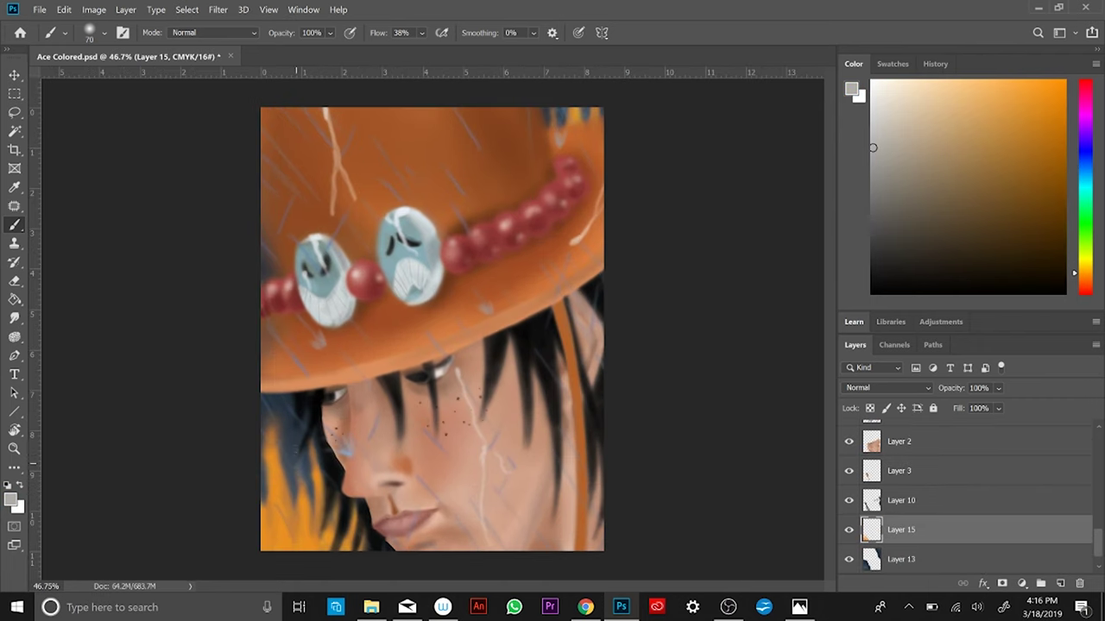
Paint wavy grey wisps down both sides of the hat on new Layer 16 with a 70 px soft brush
drag(528, 138, 528, 276)
drag(290, 154, 290, 274)
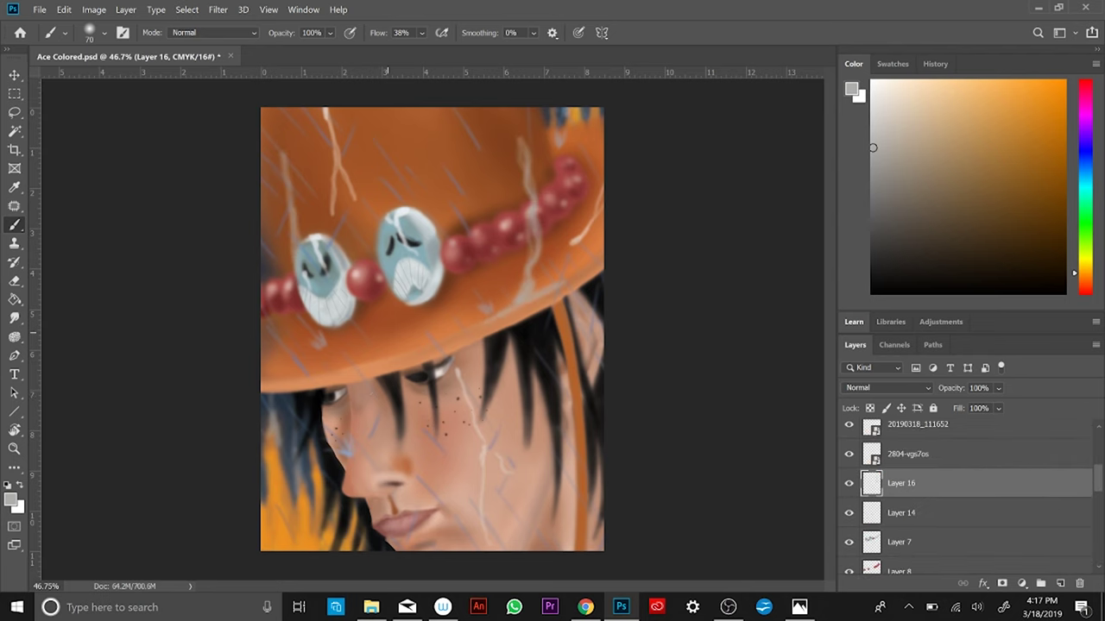
alt+click(272, 362)
scroll(284, 362, down, 2)
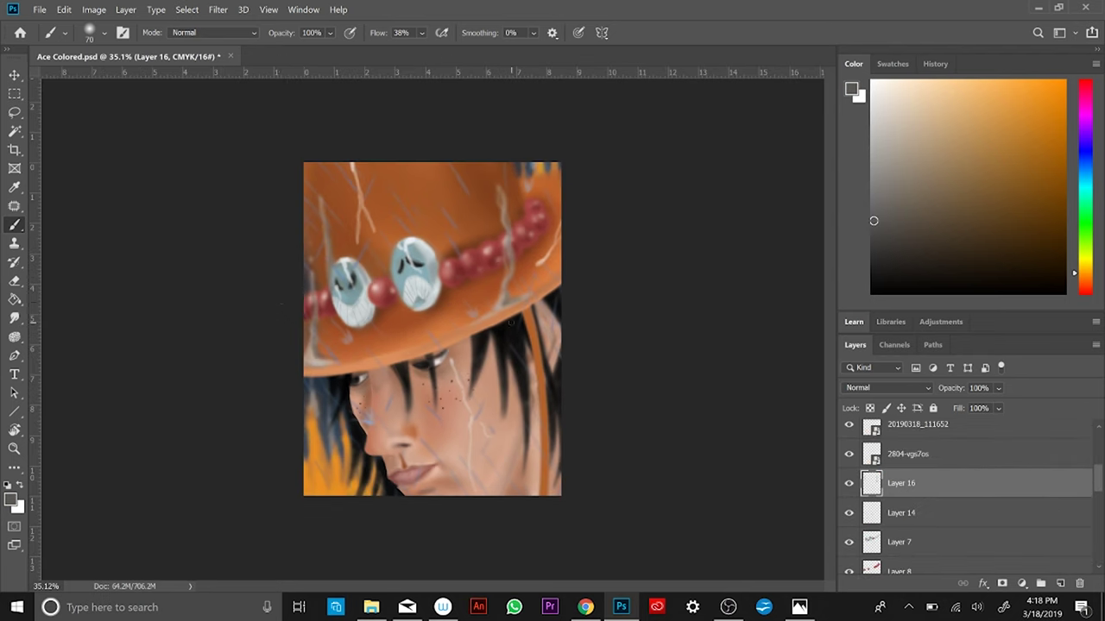
Paint a curling grey wisp rising above the sad-face medallion on Layer 16 and save the document
alt+click(315, 183)
mouse_move(311, 185)
mouse_down()
mouse_move(418, 243)
mouse_move(392, 207)
mouse_up()
alt+click(406, 215)
alt+click(369, 186)
key(ctrl+s)
alt+scroll(394, 220, down, 3)
alt+scroll(394, 220, up, 2)
key(bracketright)
key(bracketright)
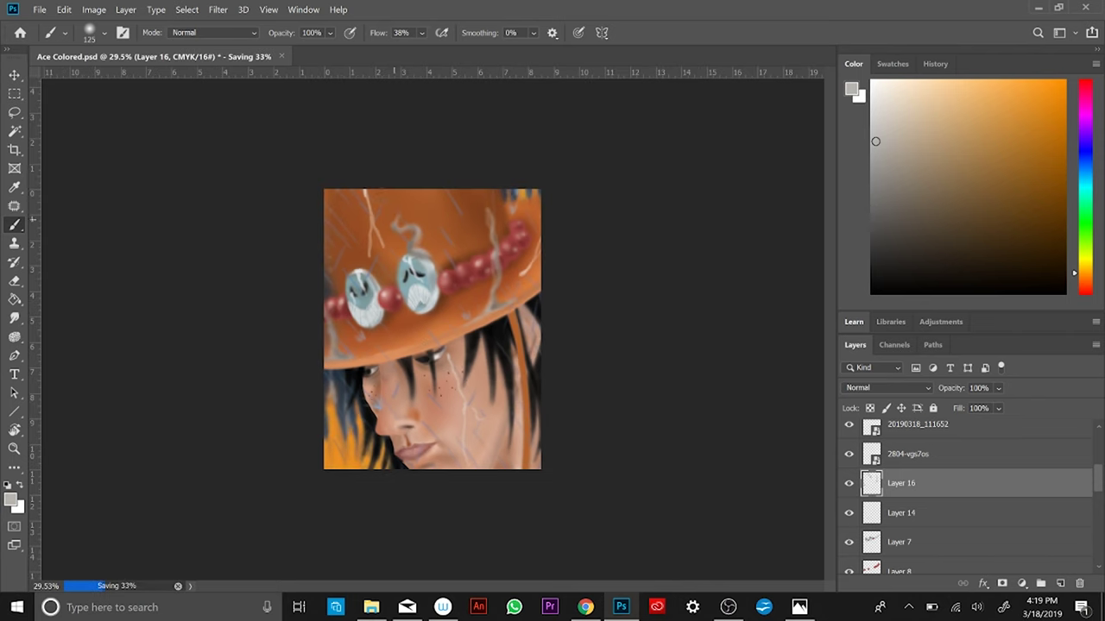
Paint pale orange spots over the flames beside the face on Layer 16 with a hard 50 px brush
alt+scroll(362, 432, up, 8)
click(988, 79)
key(bracketleft)
key(bracketleft)
key(bracketleft)
key(bracketleft)
key(bracketleft)
key(bracketleft)
key(bracketleft)
key(bracketleft)
key(bracketleft)
key(bracketleft)
key(bracketleft)
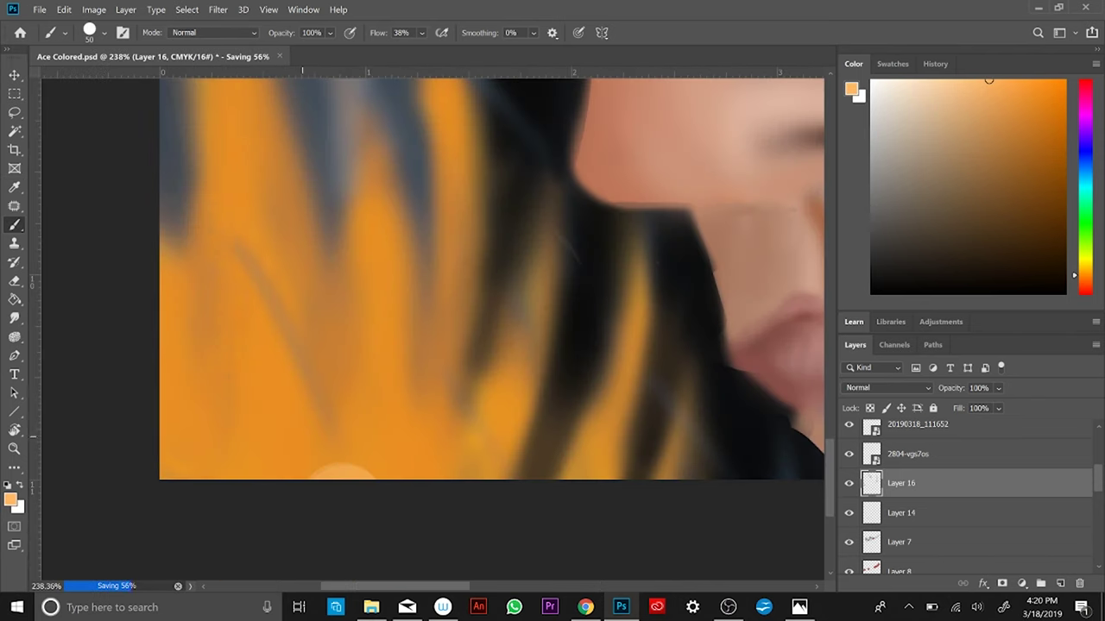
drag(271, 389, 264, 394)
drag(274, 395, 362, 414)
drag(376, 397, 408, 412)
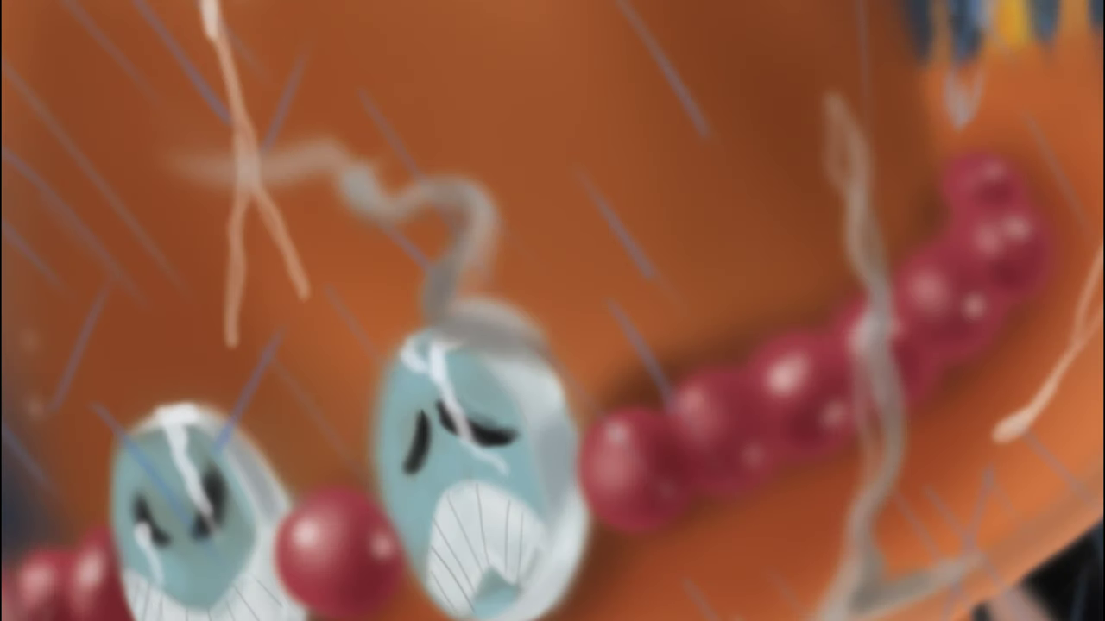